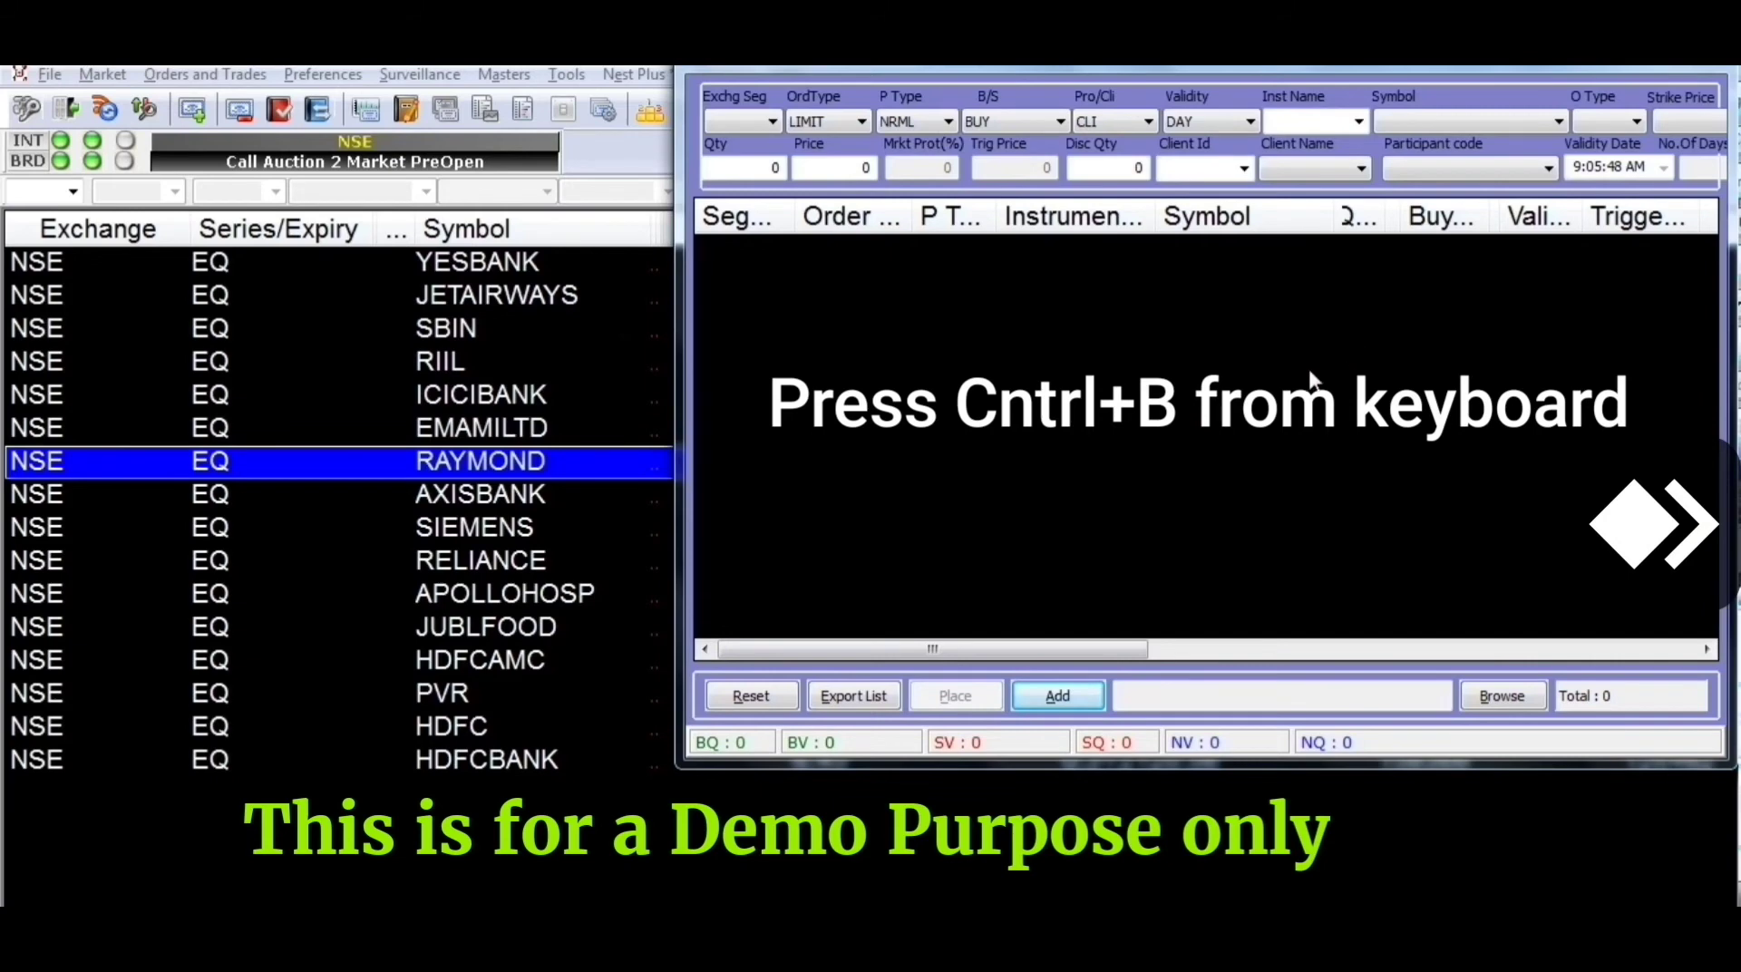
Step: Import DEMO FILE.csv from Downloads, loading 8 limit orders into the basket
{"action": "left_click", "coordinate": [1502, 696]}
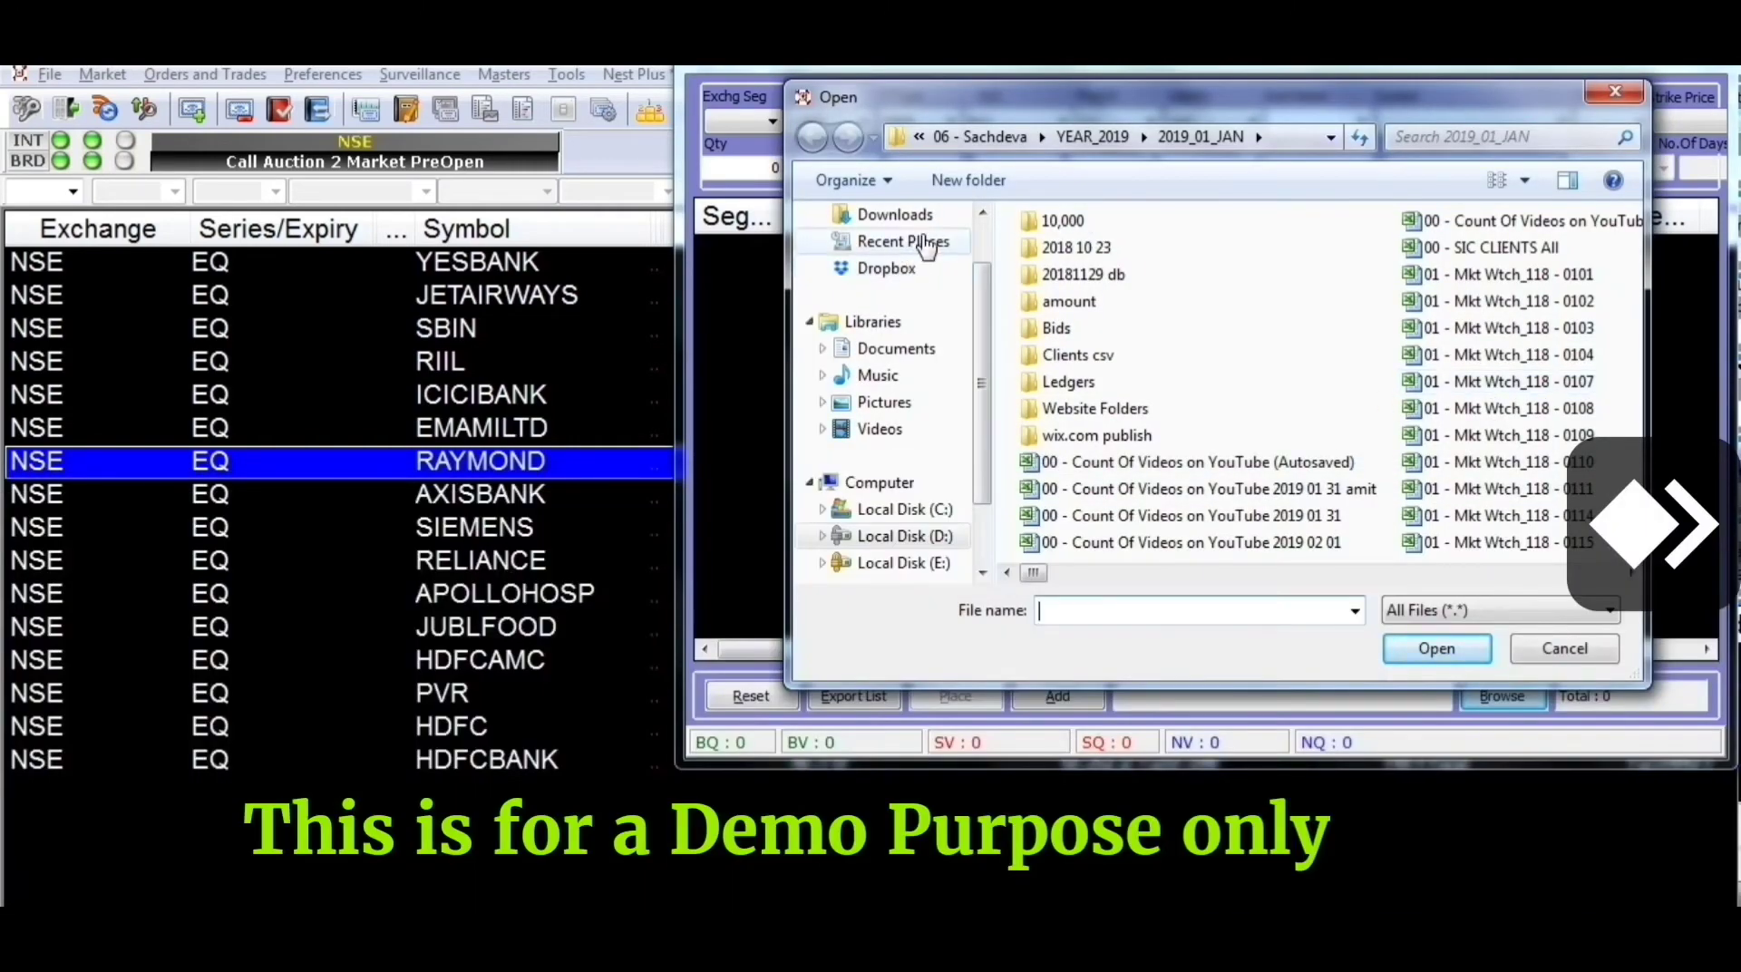
{"action": "scroll", "coordinate": [985, 236], "scroll_direction": "up", "scroll_amount": 2}
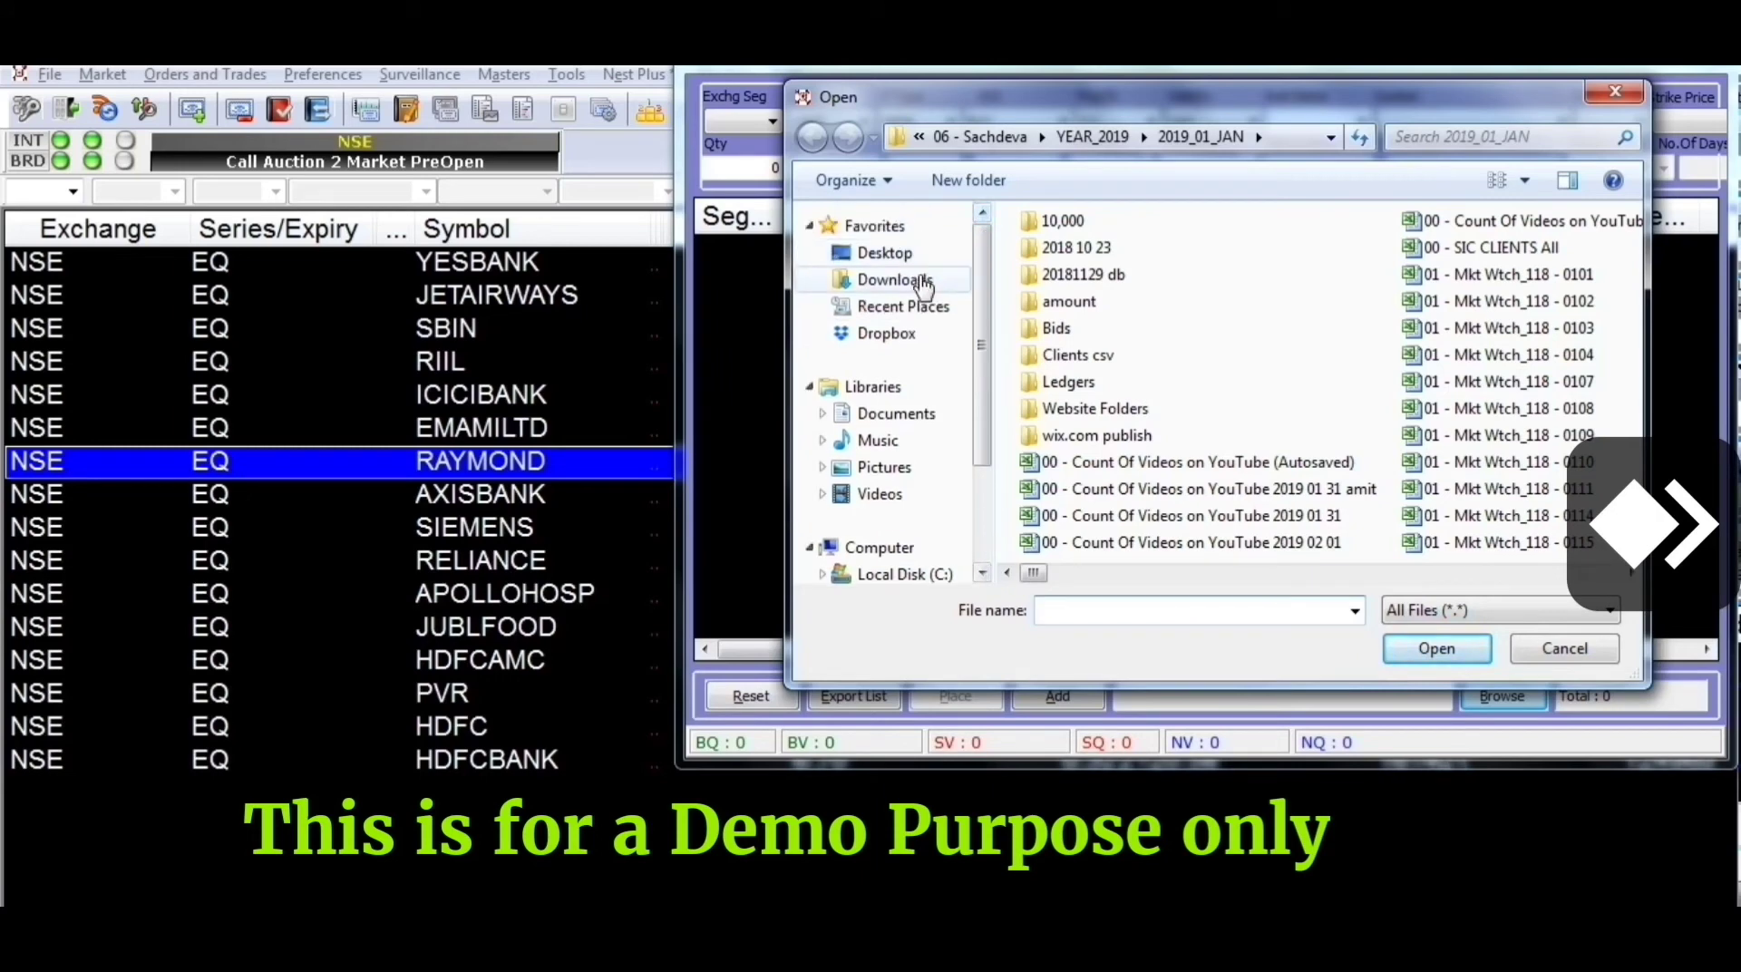
{"action": "left_click", "coordinate": [921, 282]}
{"action": "left_click", "coordinate": [1071, 278]}
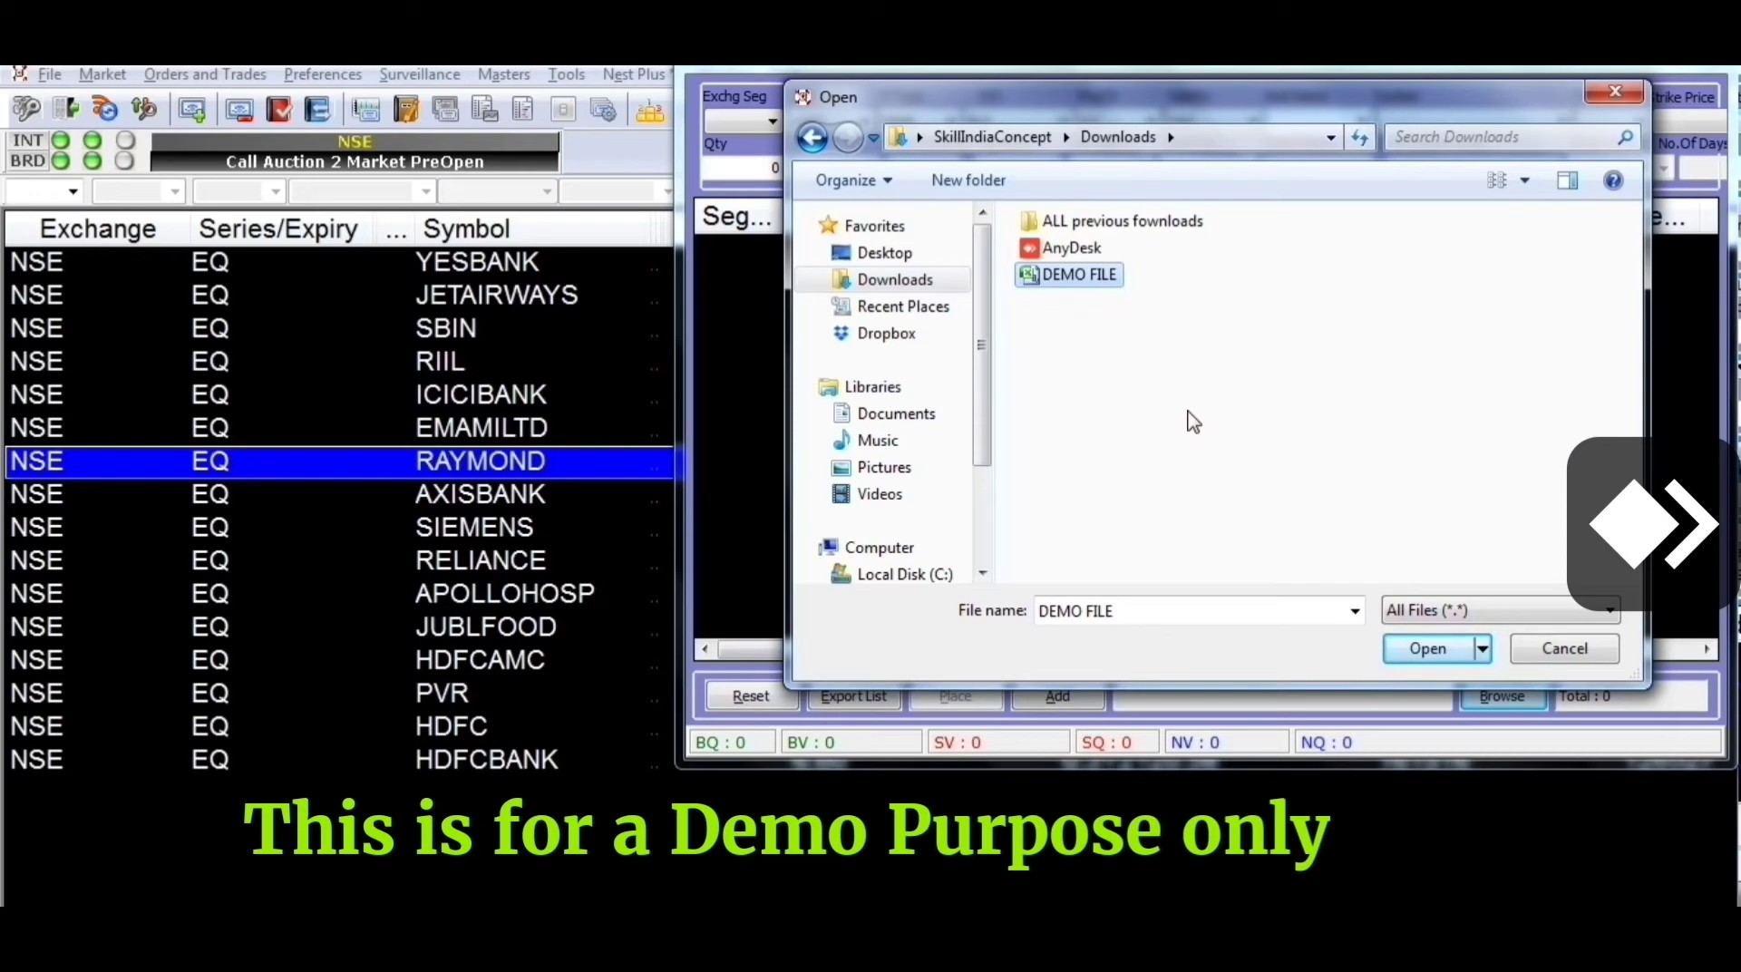
{"action": "left_click", "coordinate": [1429, 650]}
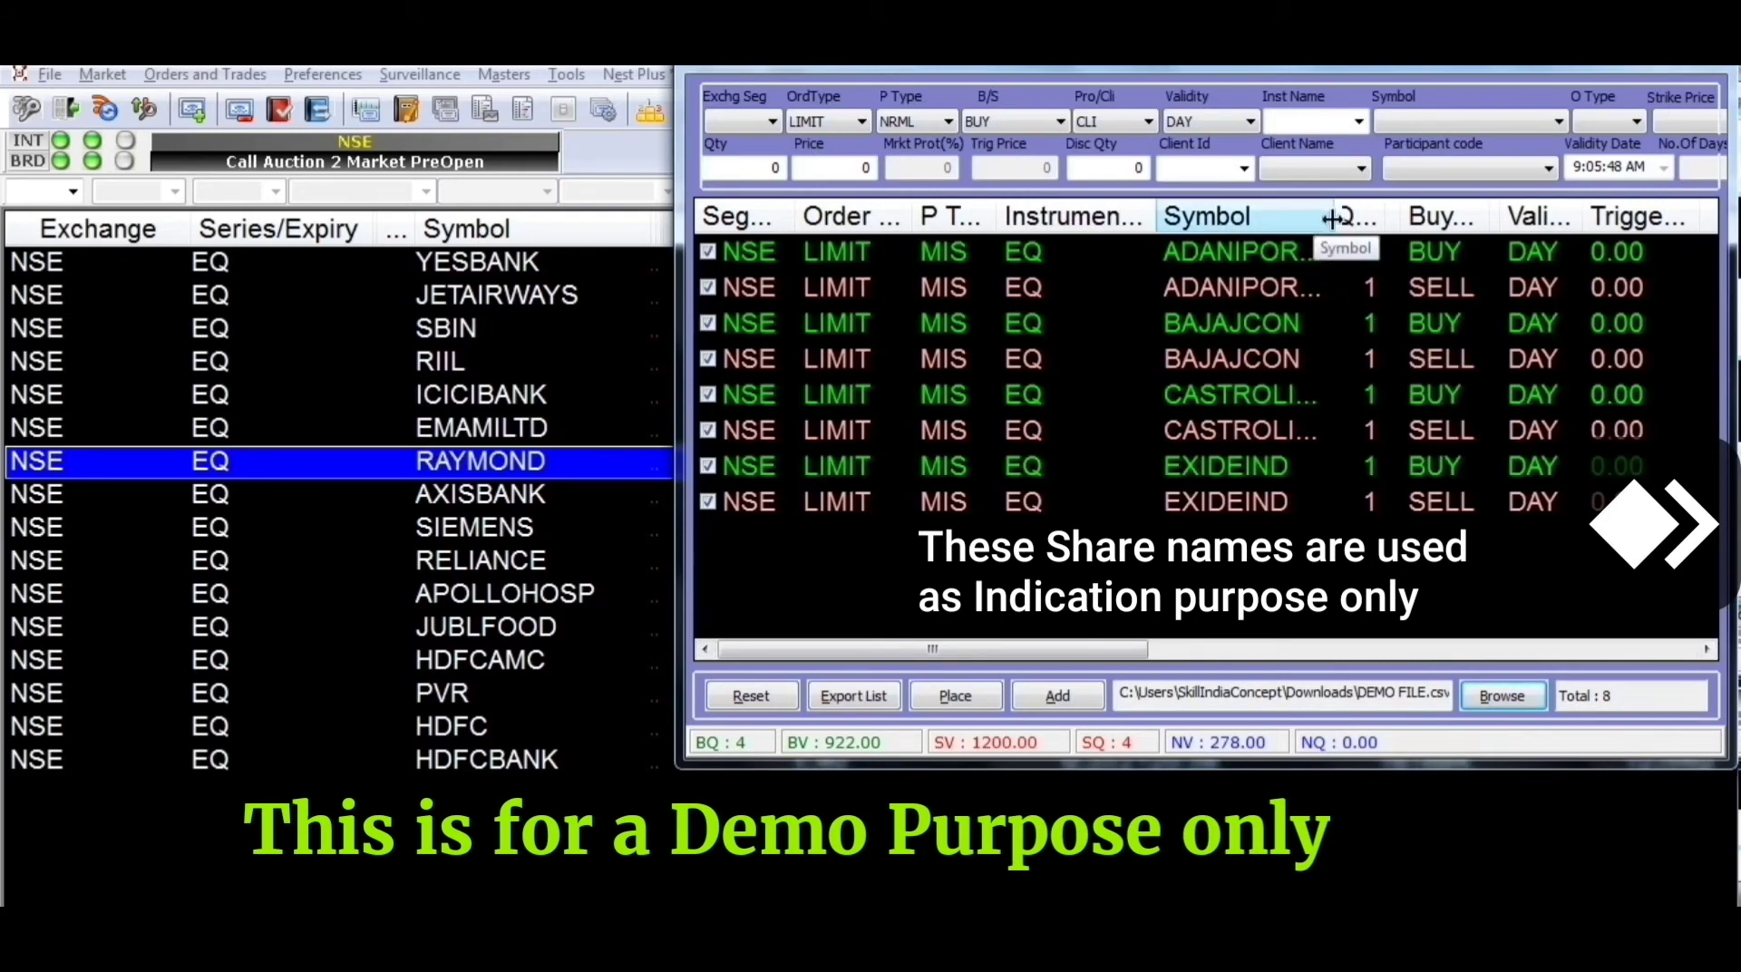
Step: Widen the Symbol column and step through the orders from ADANIPORTS down to EXIDEIND
{"action": "left_click_drag", "start_coordinate": [1333, 219], "coordinate": [1378, 217]}
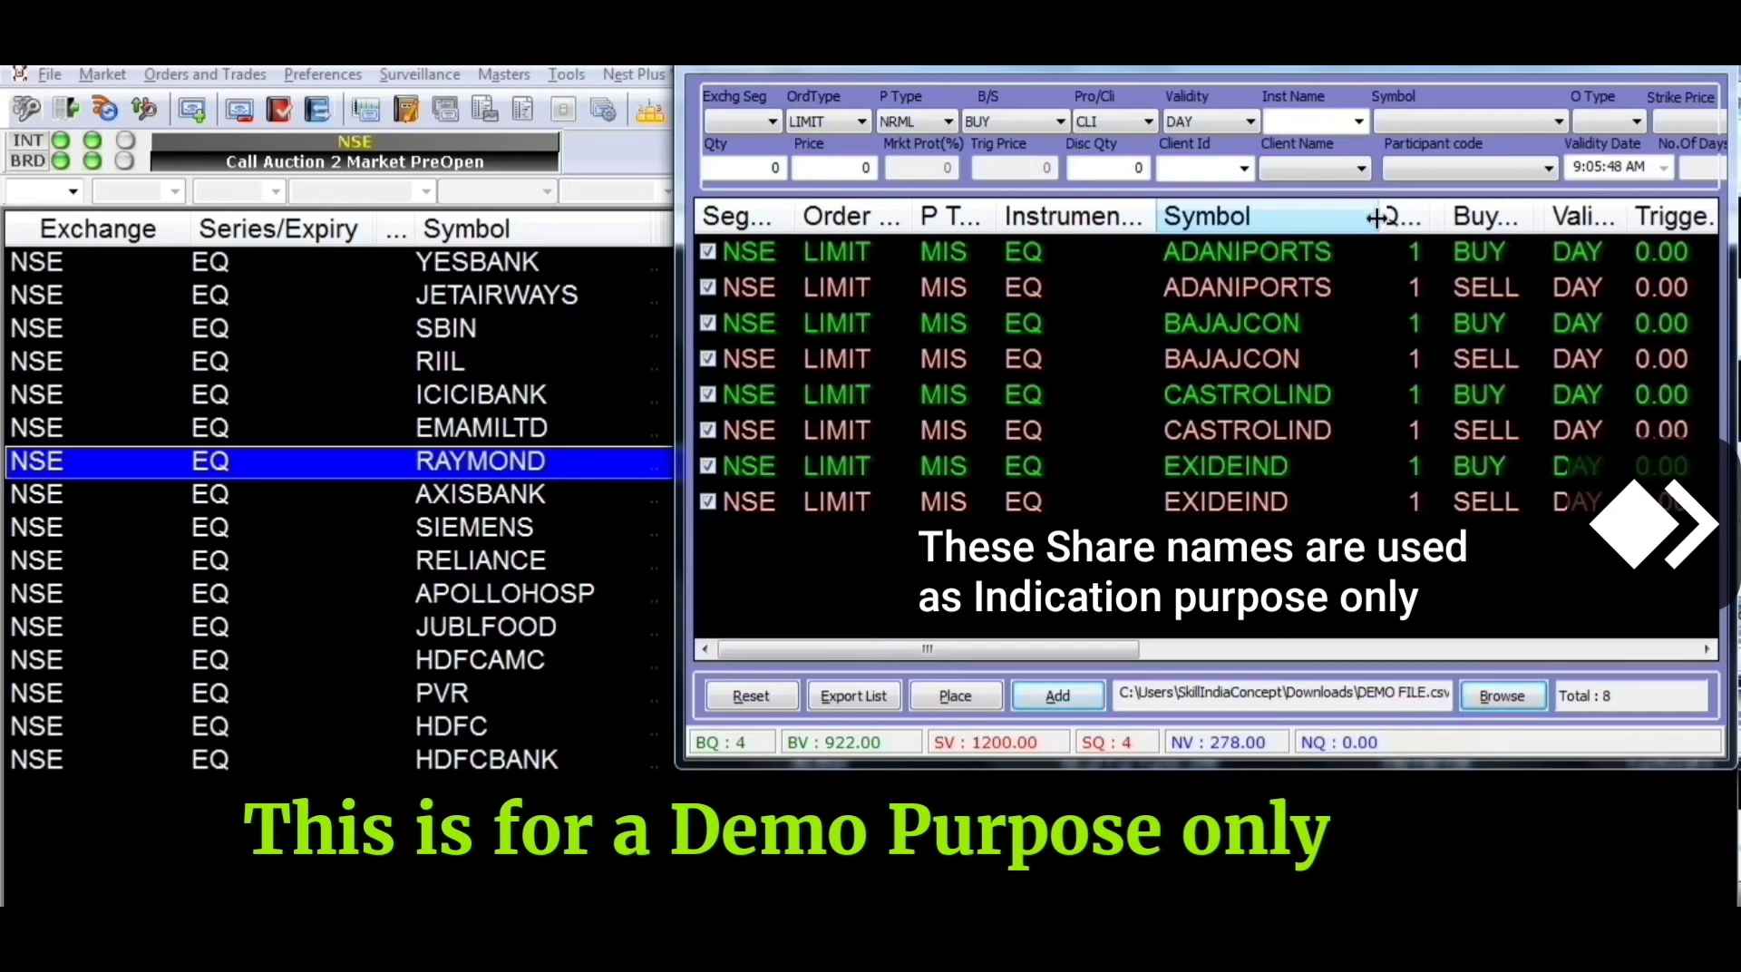
{"action": "left_click", "coordinate": [1349, 252]}
{"action": "key", "text": "Down"}
{"action": "key", "text": "Down"}
{"action": "key", "text": "Down"}
{"action": "key", "text": "Down"}
{"action": "key", "text": "Down"}
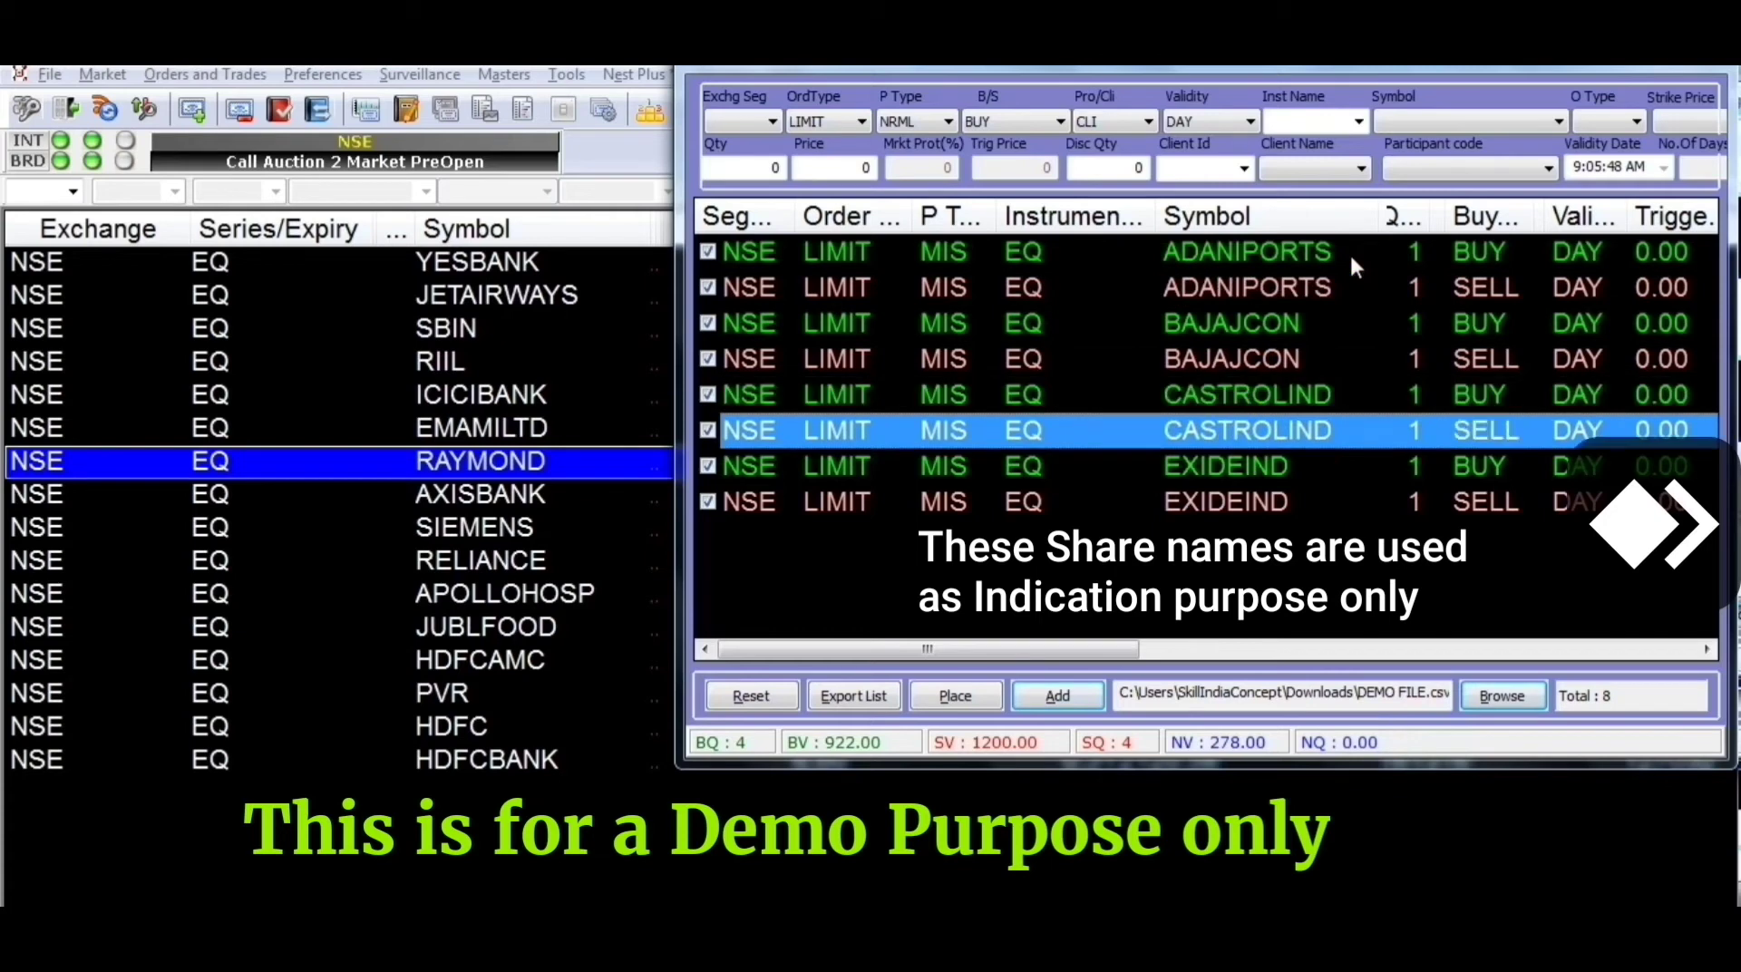
{"action": "key", "text": "Down"}
{"action": "key", "text": "Down"}
{"action": "key", "text": "Up"}
{"action": "key", "text": "Up"}
{"action": "key", "text": "Up"}
{"action": "key", "text": "Up"}
{"action": "key", "text": "Up"}
{"action": "key", "text": "Up"}
{"action": "key", "text": "Up"}
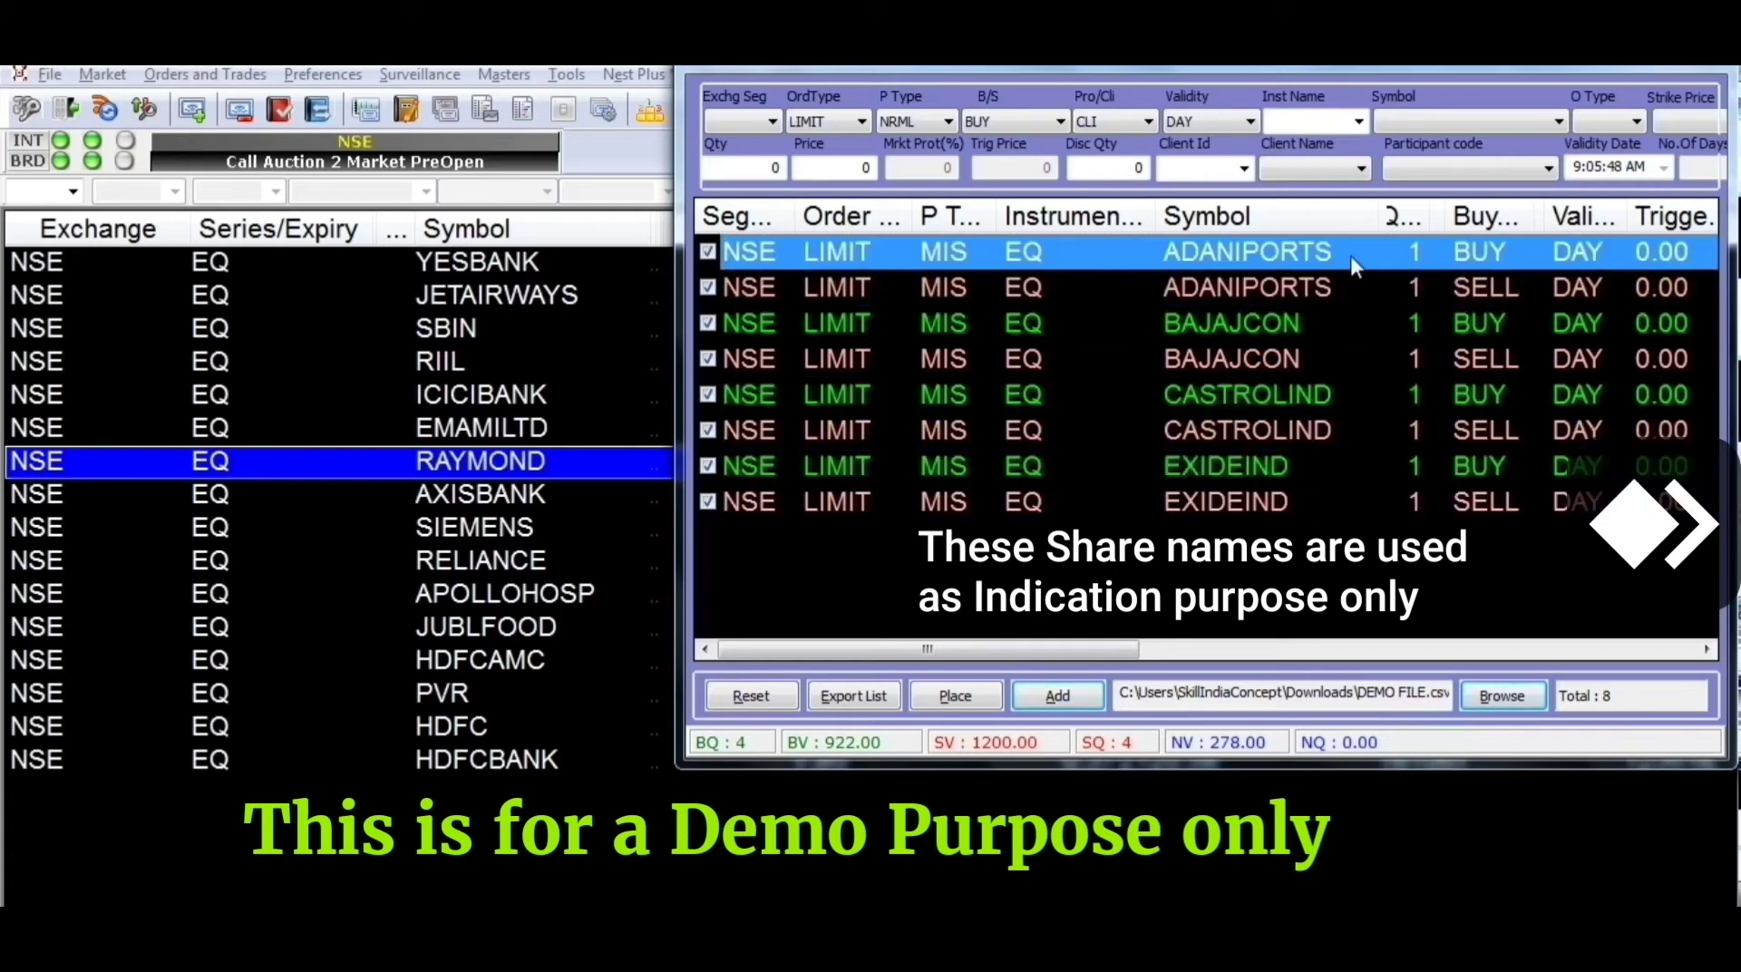
Step: Re-check the ADANIPORTS, BAJAJCON, CASTROLIND and EXIDEIND orders: buy 922.00, sell 1200.00, net 278.00
{"action": "key", "text": "Down"}
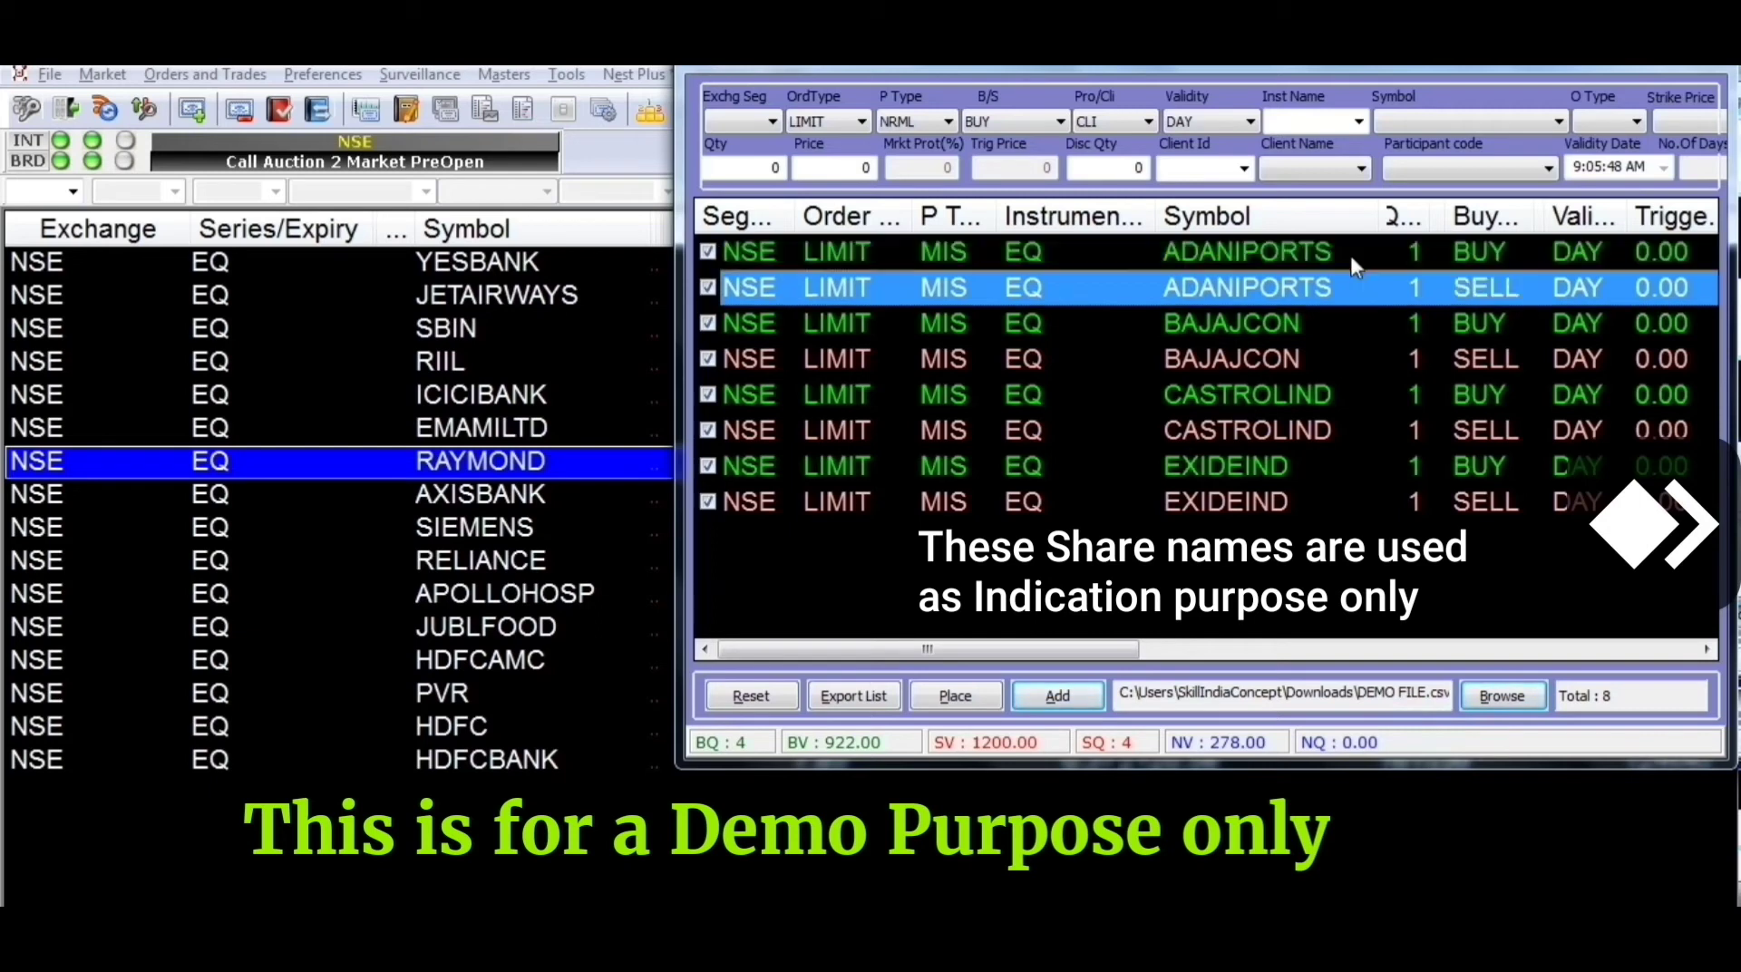
{"action": "key", "text": "Down"}
{"action": "key", "text": "Down"}
{"action": "key", "text": "Down"}
{"action": "key", "text": "Down"}
{"action": "key", "text": "Down"}
{"action": "key", "text": "Down"}
{"action": "key", "text": "Up"}
{"action": "key", "text": "Up"}
{"action": "key", "text": "Up"}
{"action": "key", "text": "Up"}
{"action": "key", "text": "Up"}
{"action": "key", "text": "Up"}
{"action": "key", "text": "Up"}
{"action": "key", "text": "Down"}
{"action": "key", "text": "Up"}
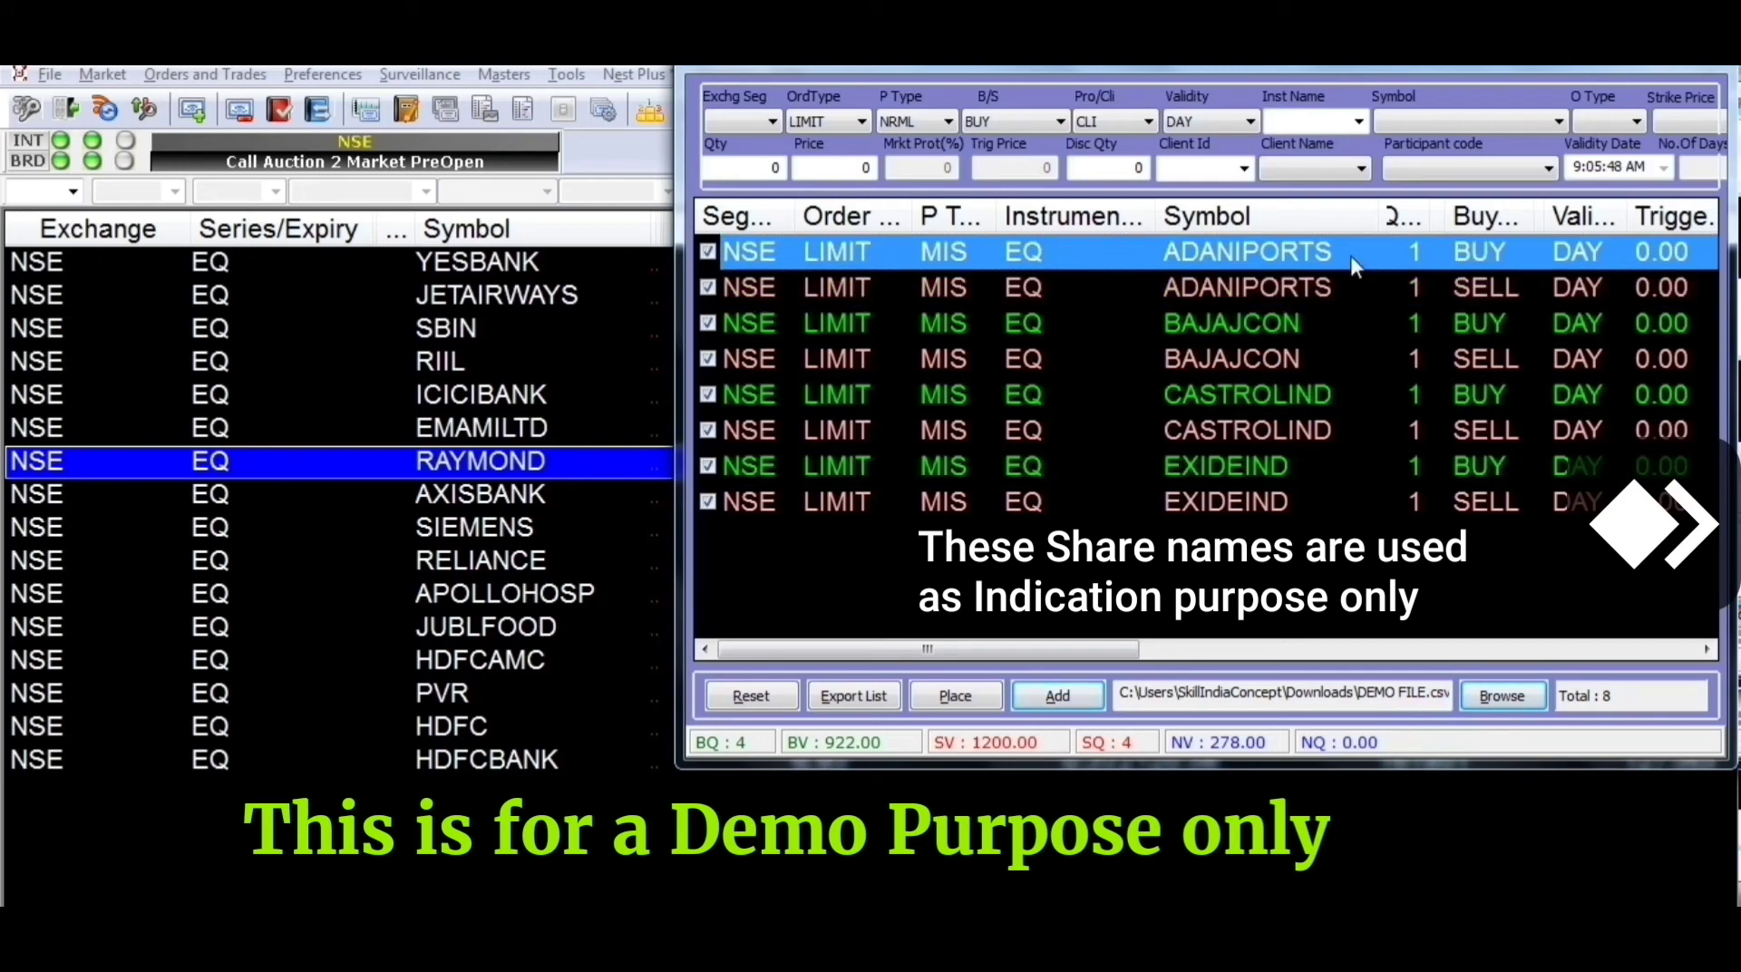
{"action": "key", "text": "Down"}
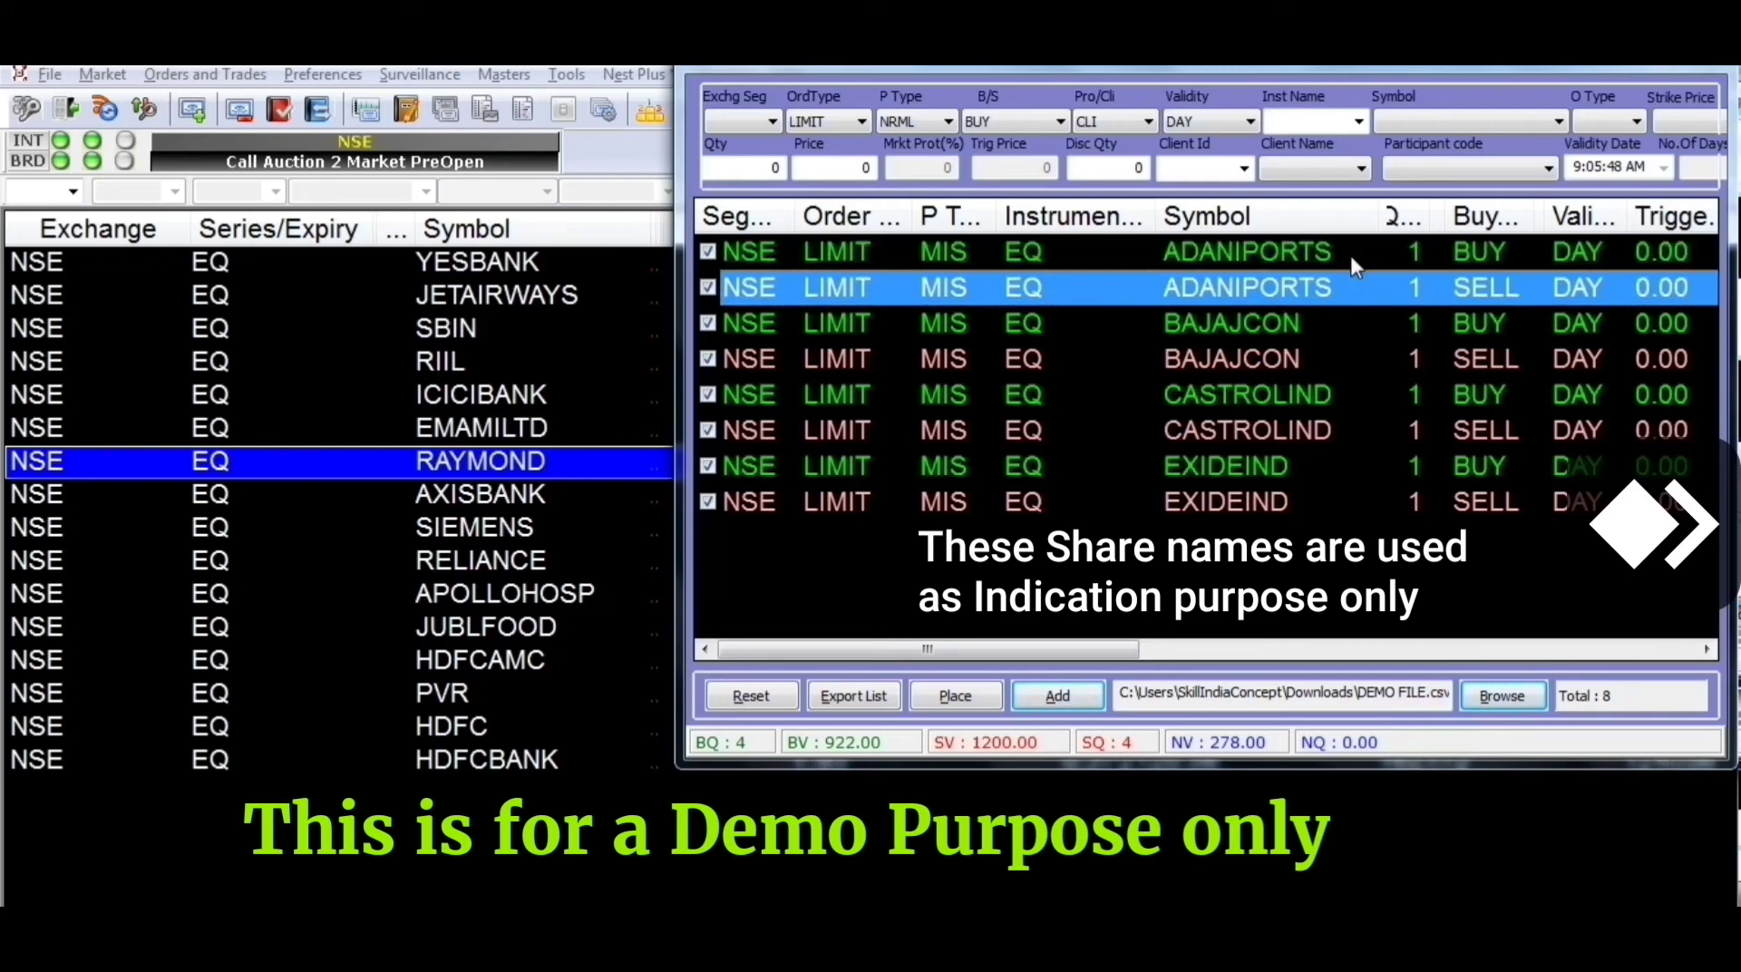
{"action": "key", "text": "Down"}
{"action": "key", "text": "Down"}
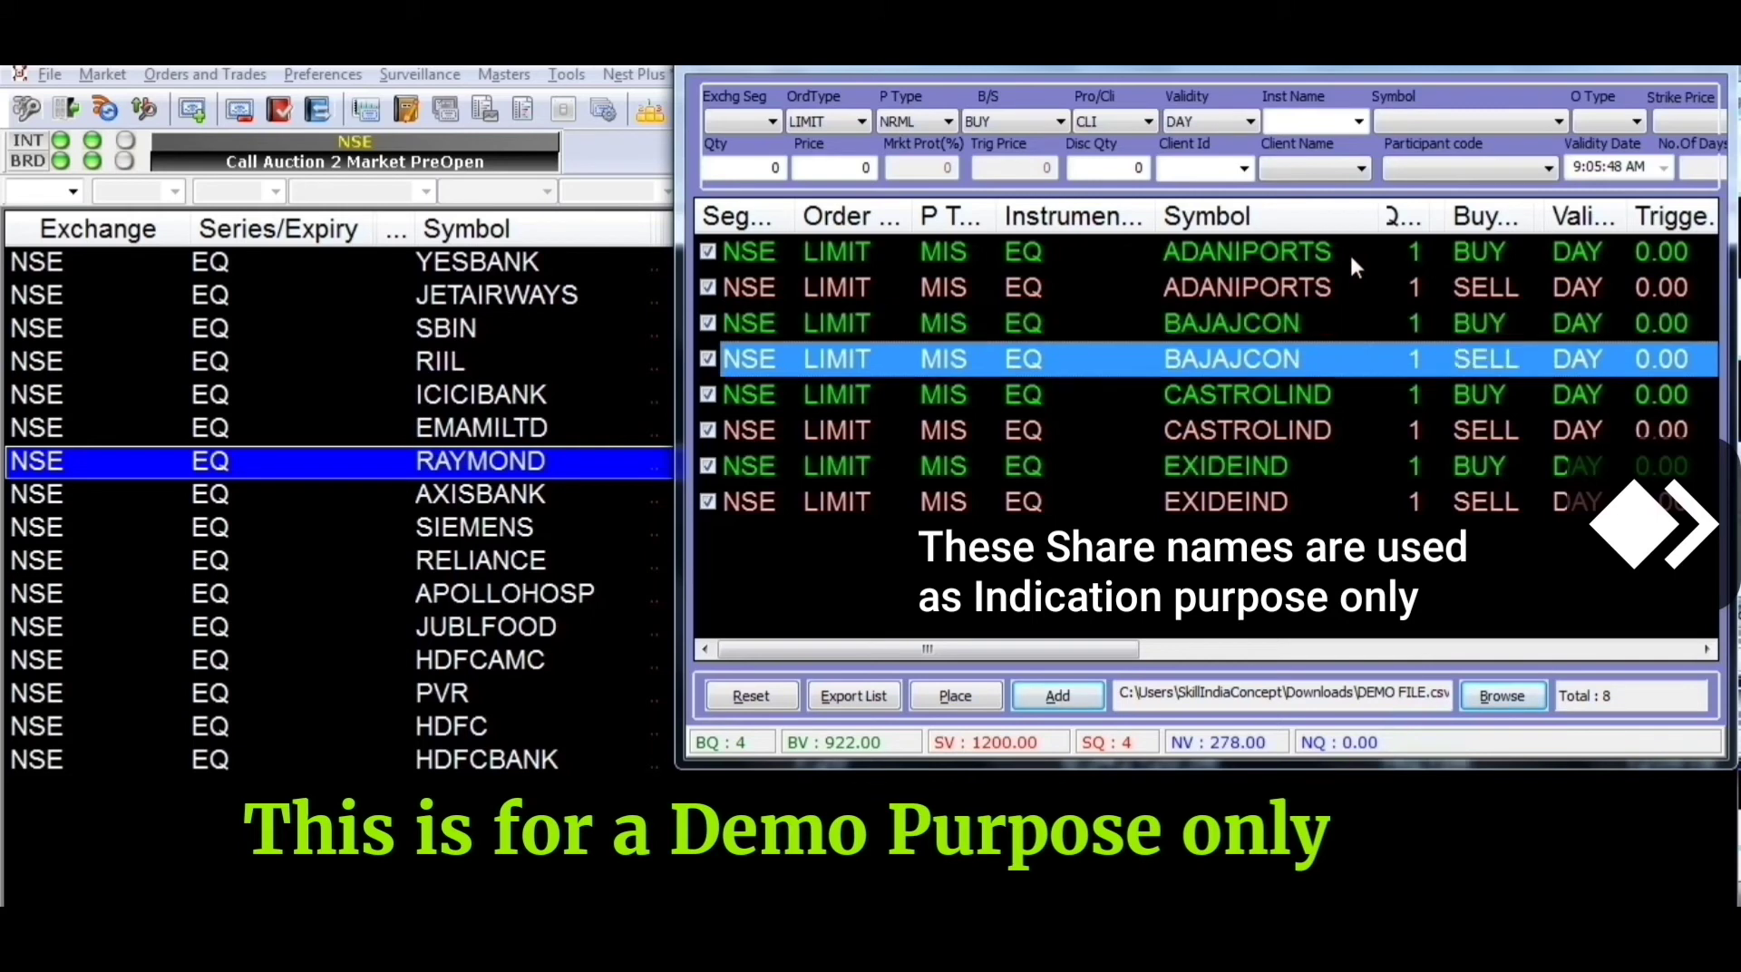
{"action": "key", "text": "Down"}
{"action": "key", "text": "Down"}
{"action": "key", "text": "Down"}
{"action": "key", "text": "Down"}
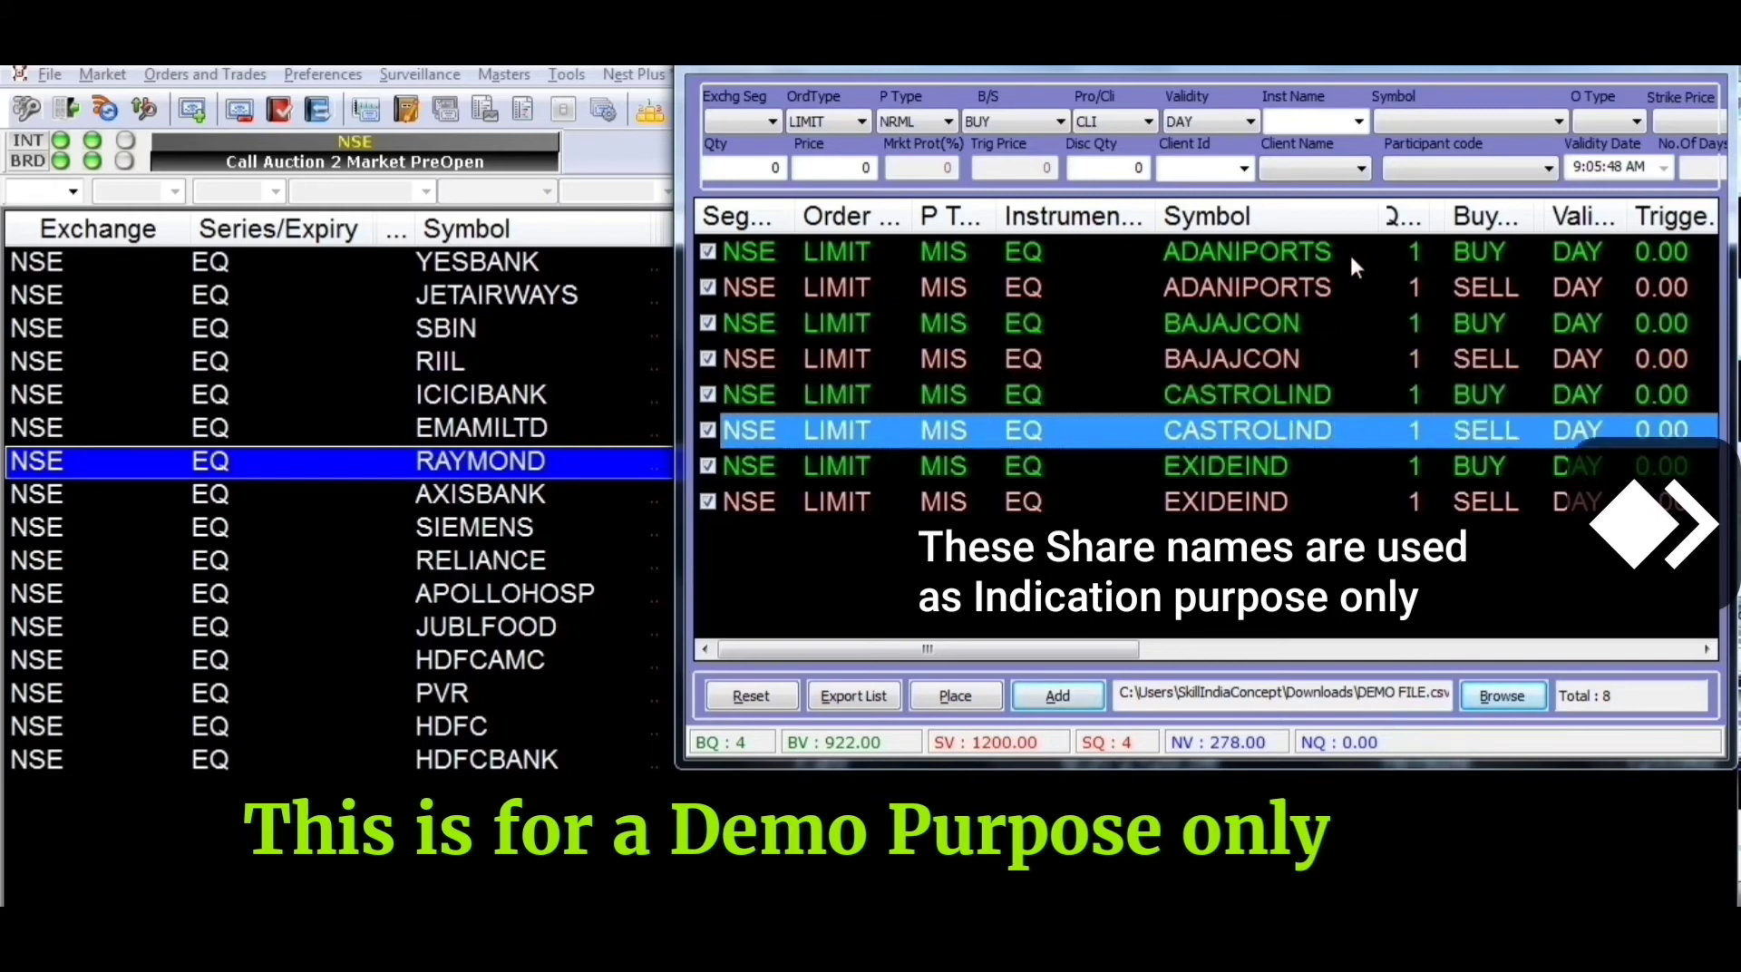
{"action": "key", "text": "Up"}
{"action": "key", "text": "Up"}
{"action": "key", "text": "Up"}
{"action": "key", "text": "Up"}
{"action": "key", "text": "Up"}
{"action": "key", "text": "Up"}
{"action": "key", "text": "Up"}
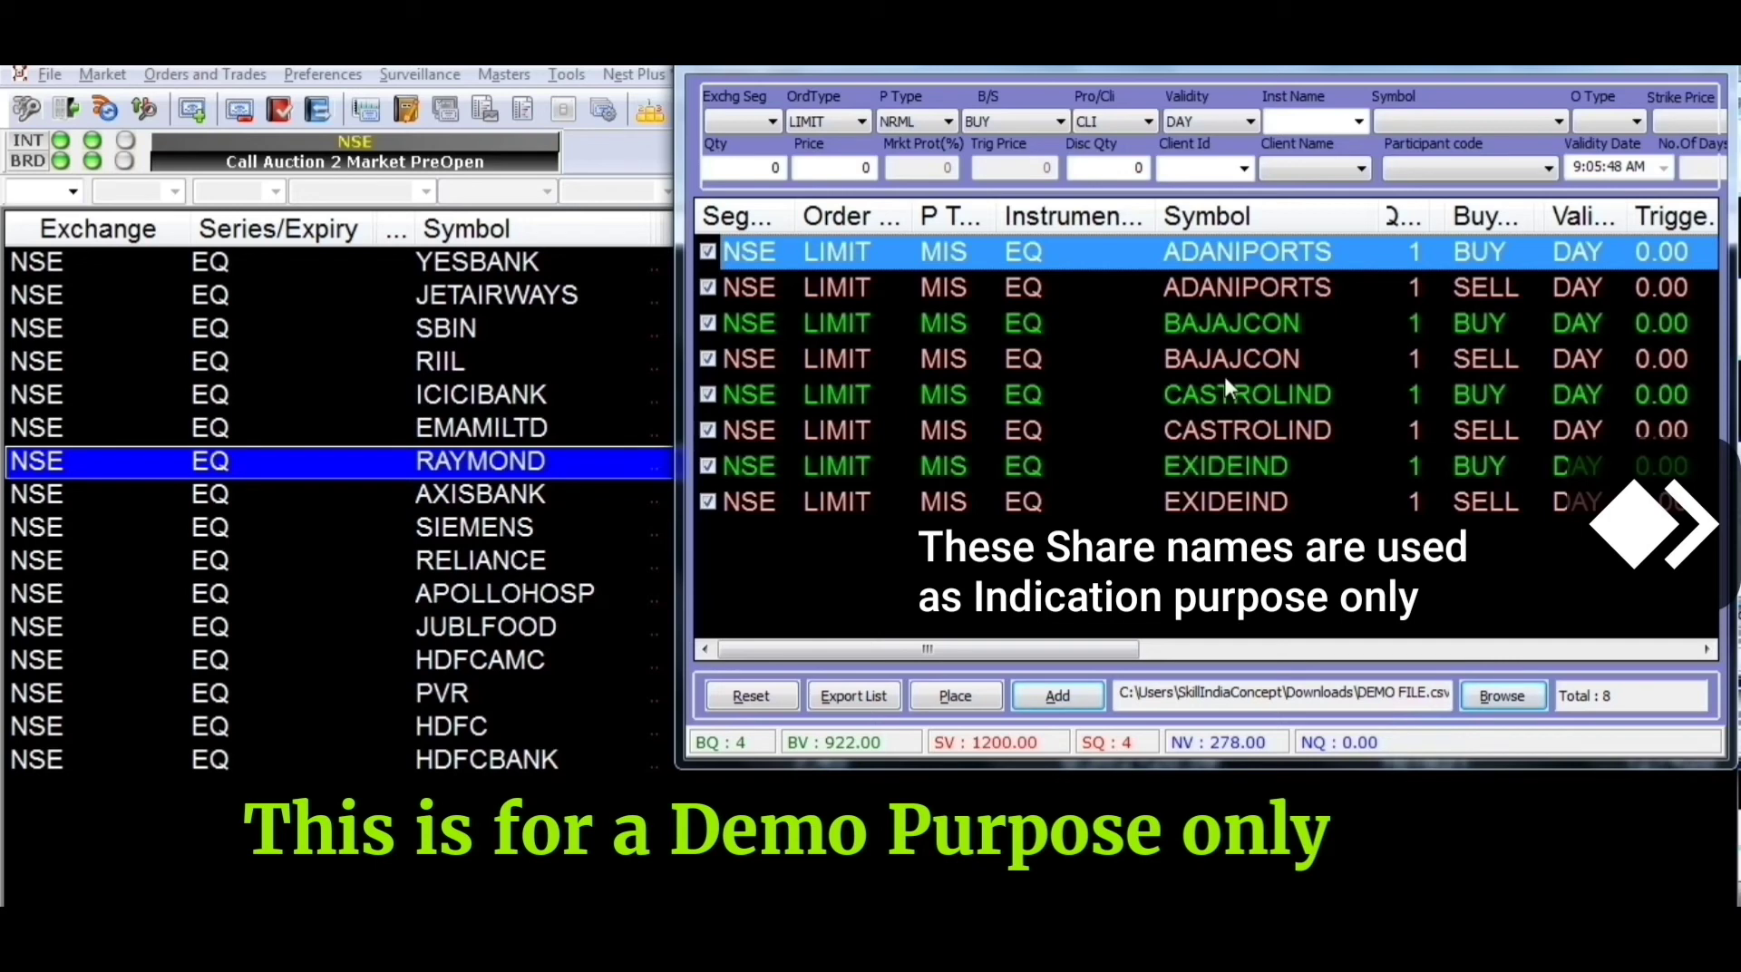
Step: Submit all eight basket orders, then close the Basket Order window with Esc
{"action": "left_click", "coordinate": [970, 696]}
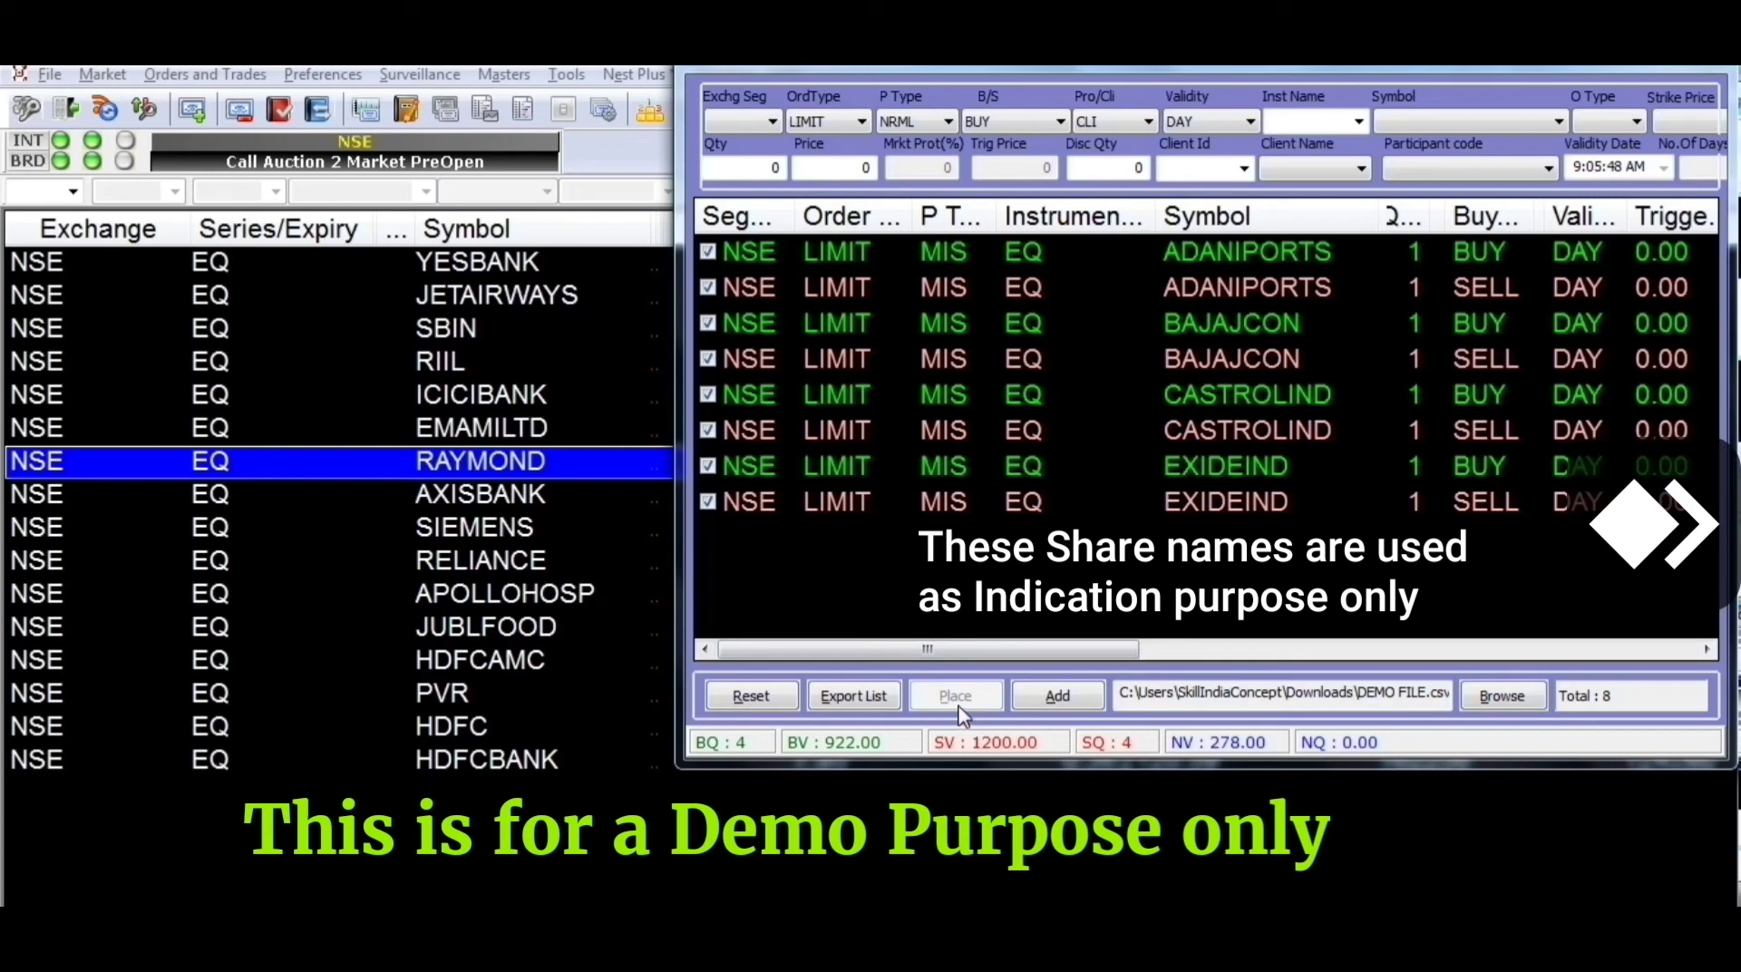
{"action": "left_click", "coordinate": [1207, 382]}
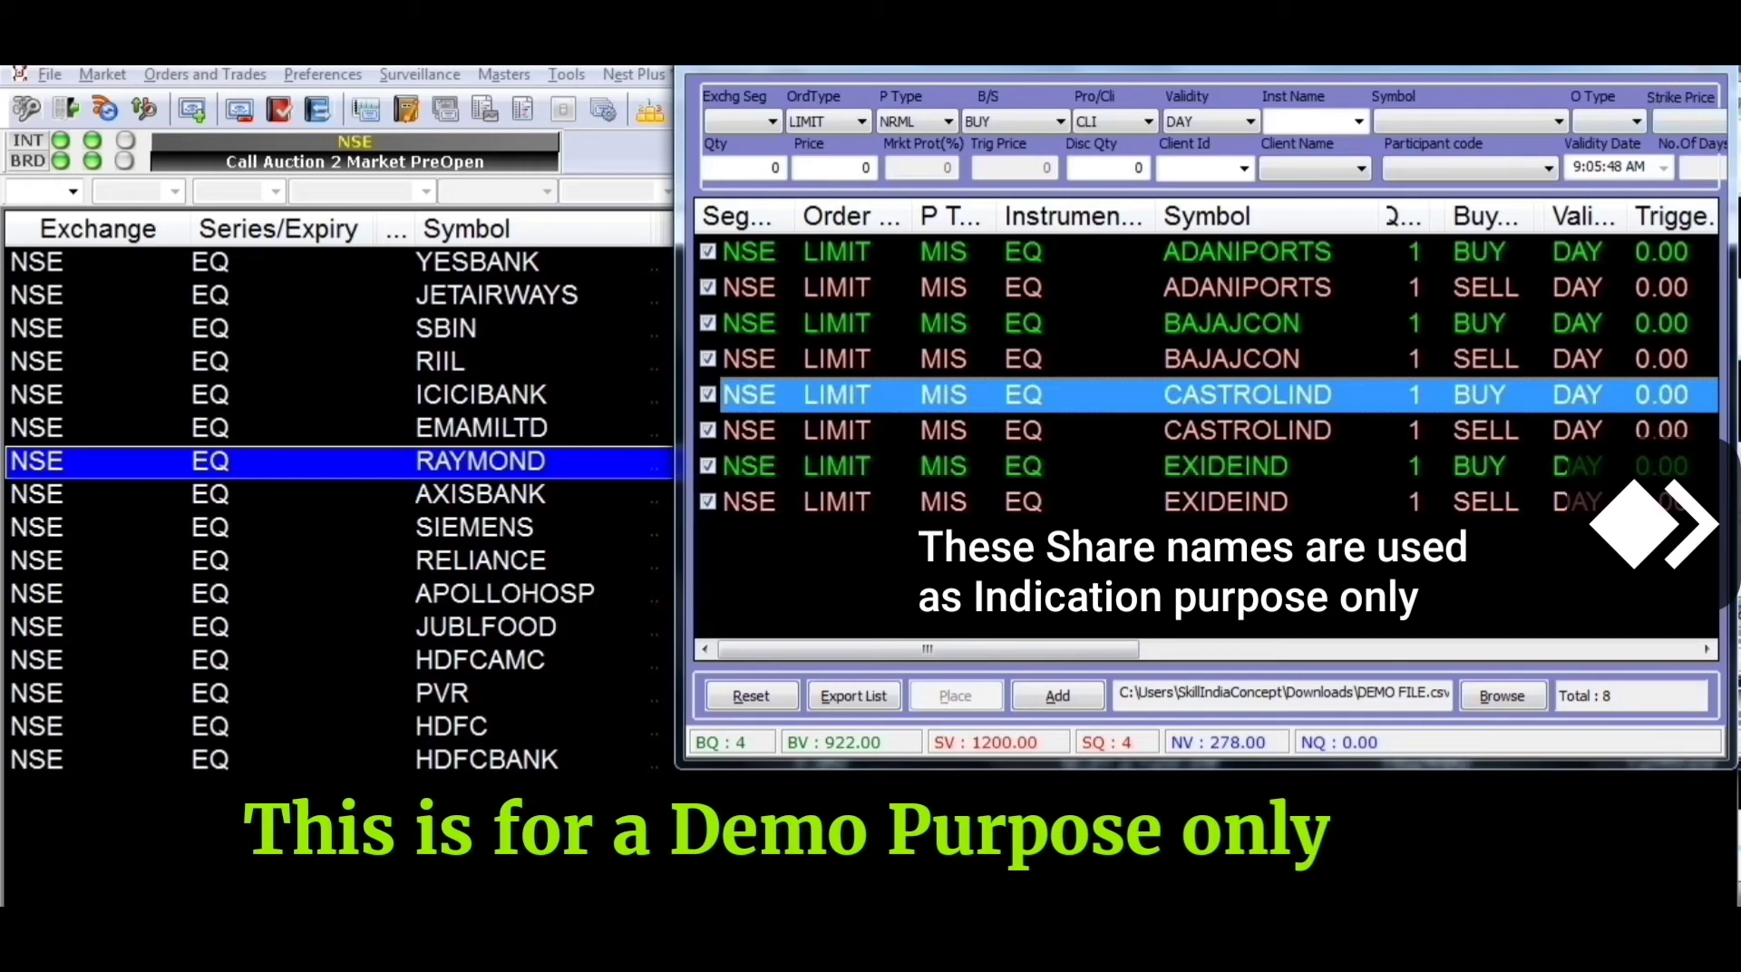
{"action": "key", "text": "Escape"}
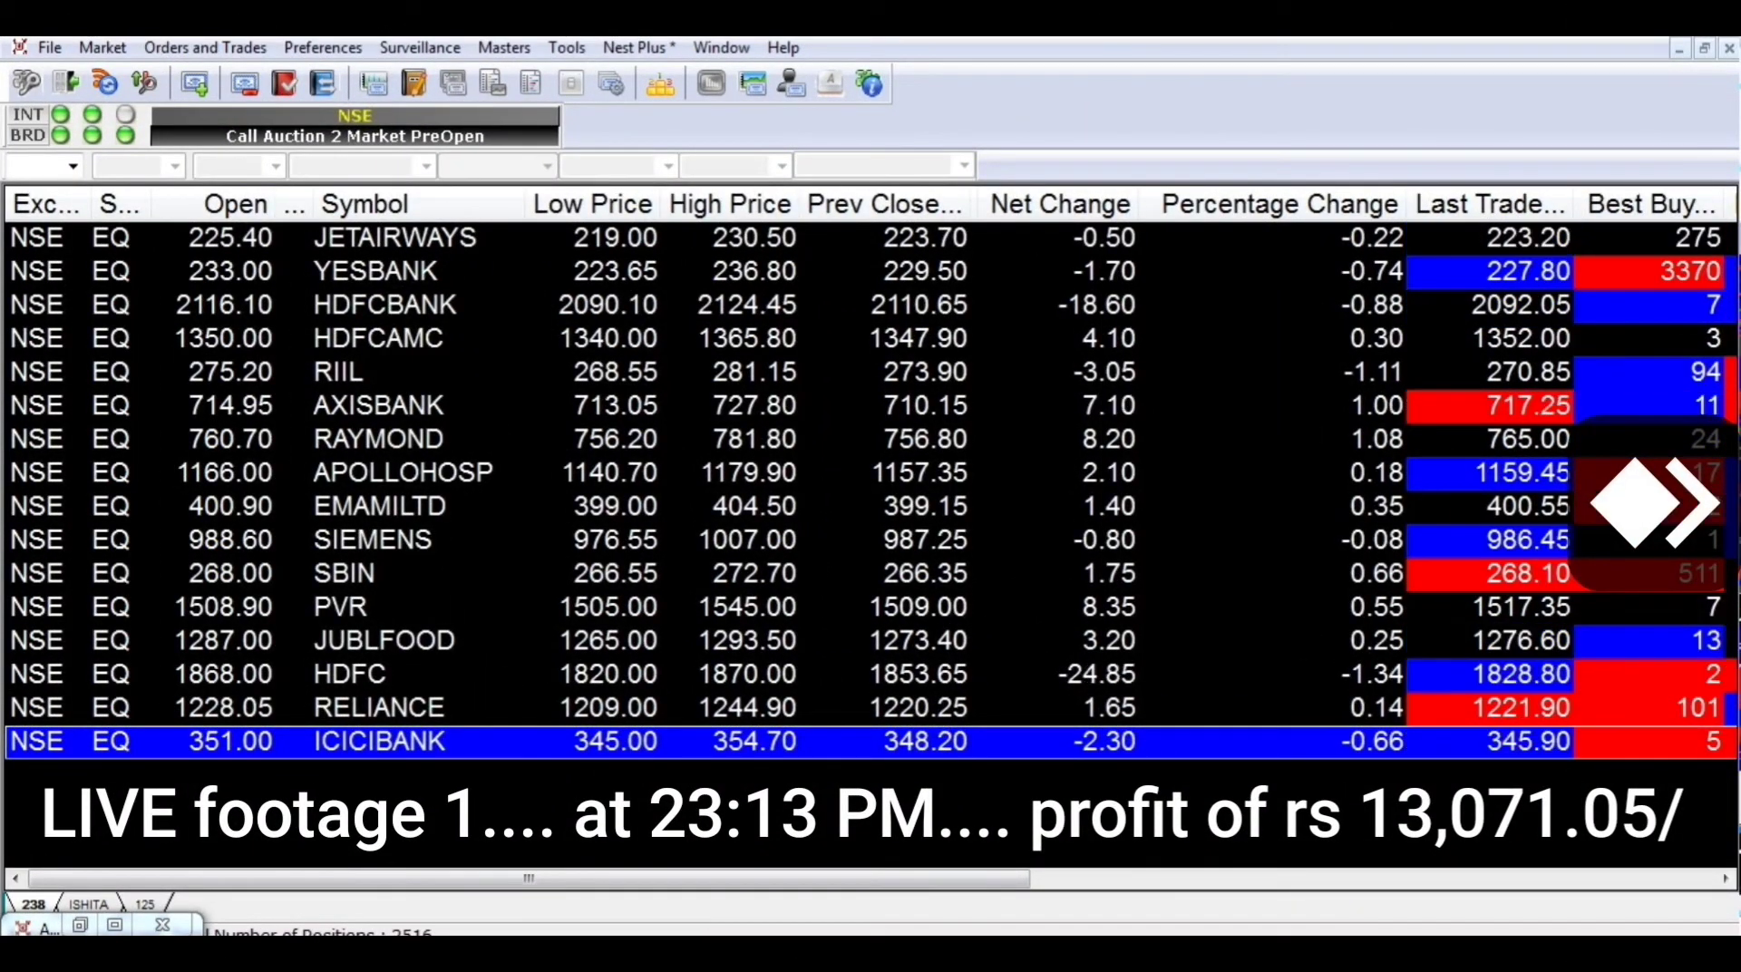
Step: Restore the Net Position window listing 2516 intraday MIS positions at MTM 13027.50
{"action": "left_click", "coordinate": [1686, 959]}
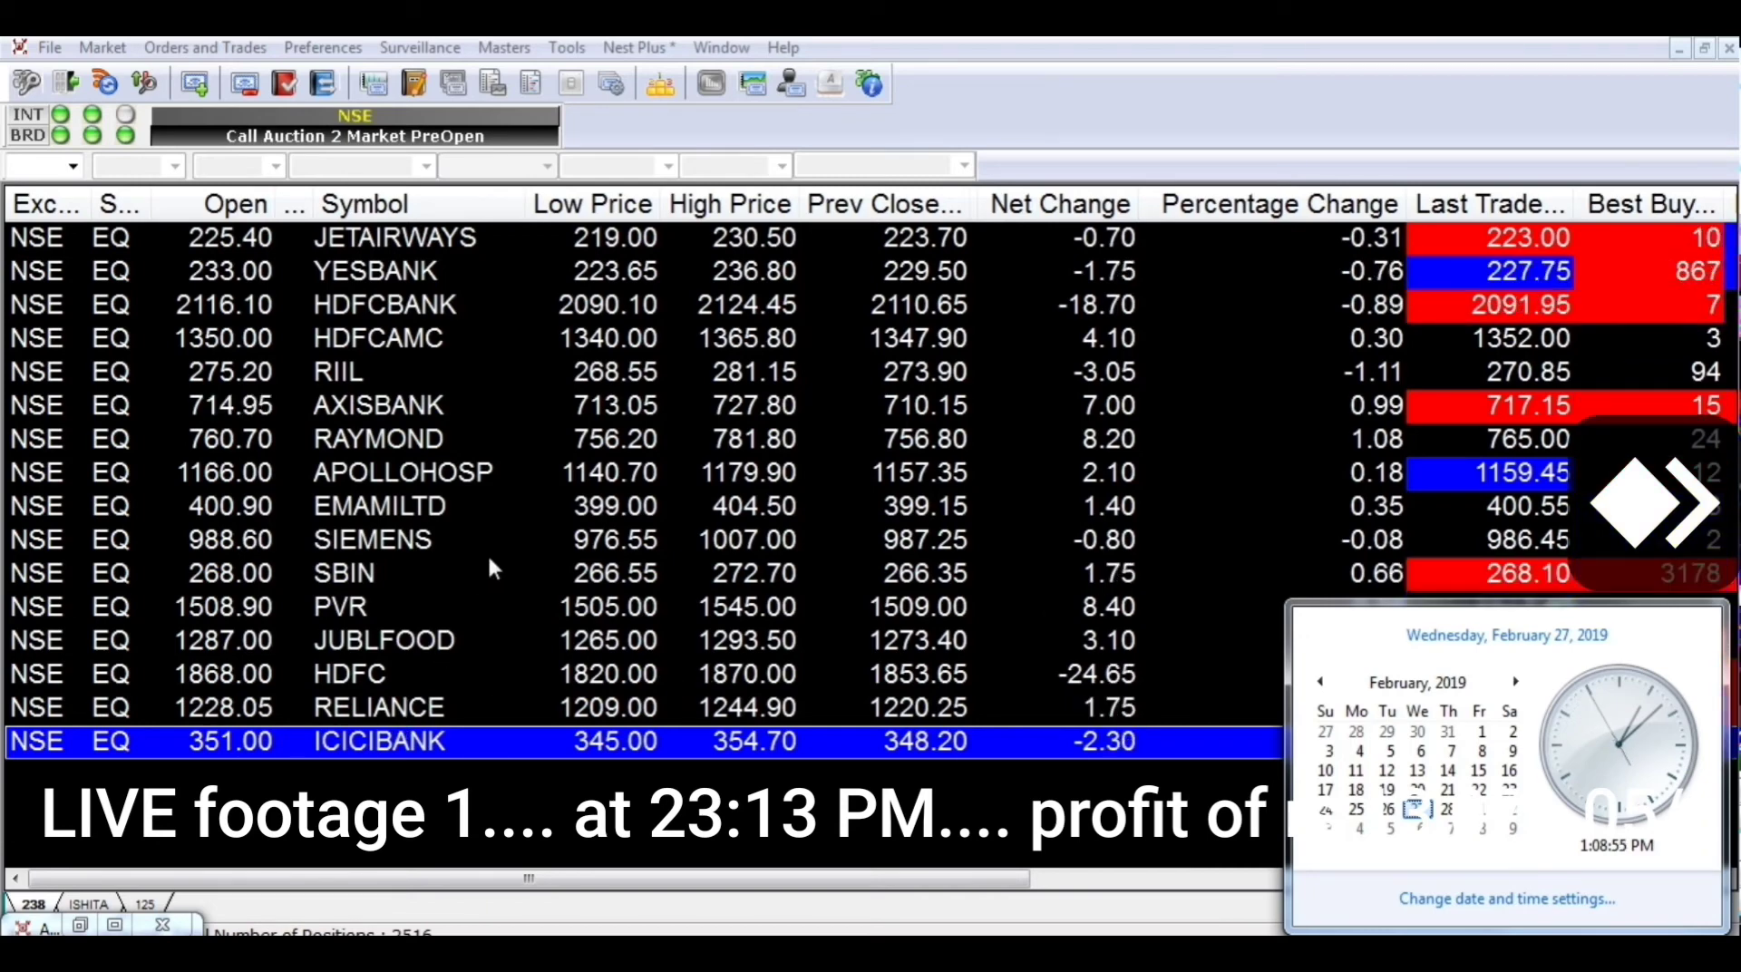
{"action": "left_click", "coordinate": [493, 508]}
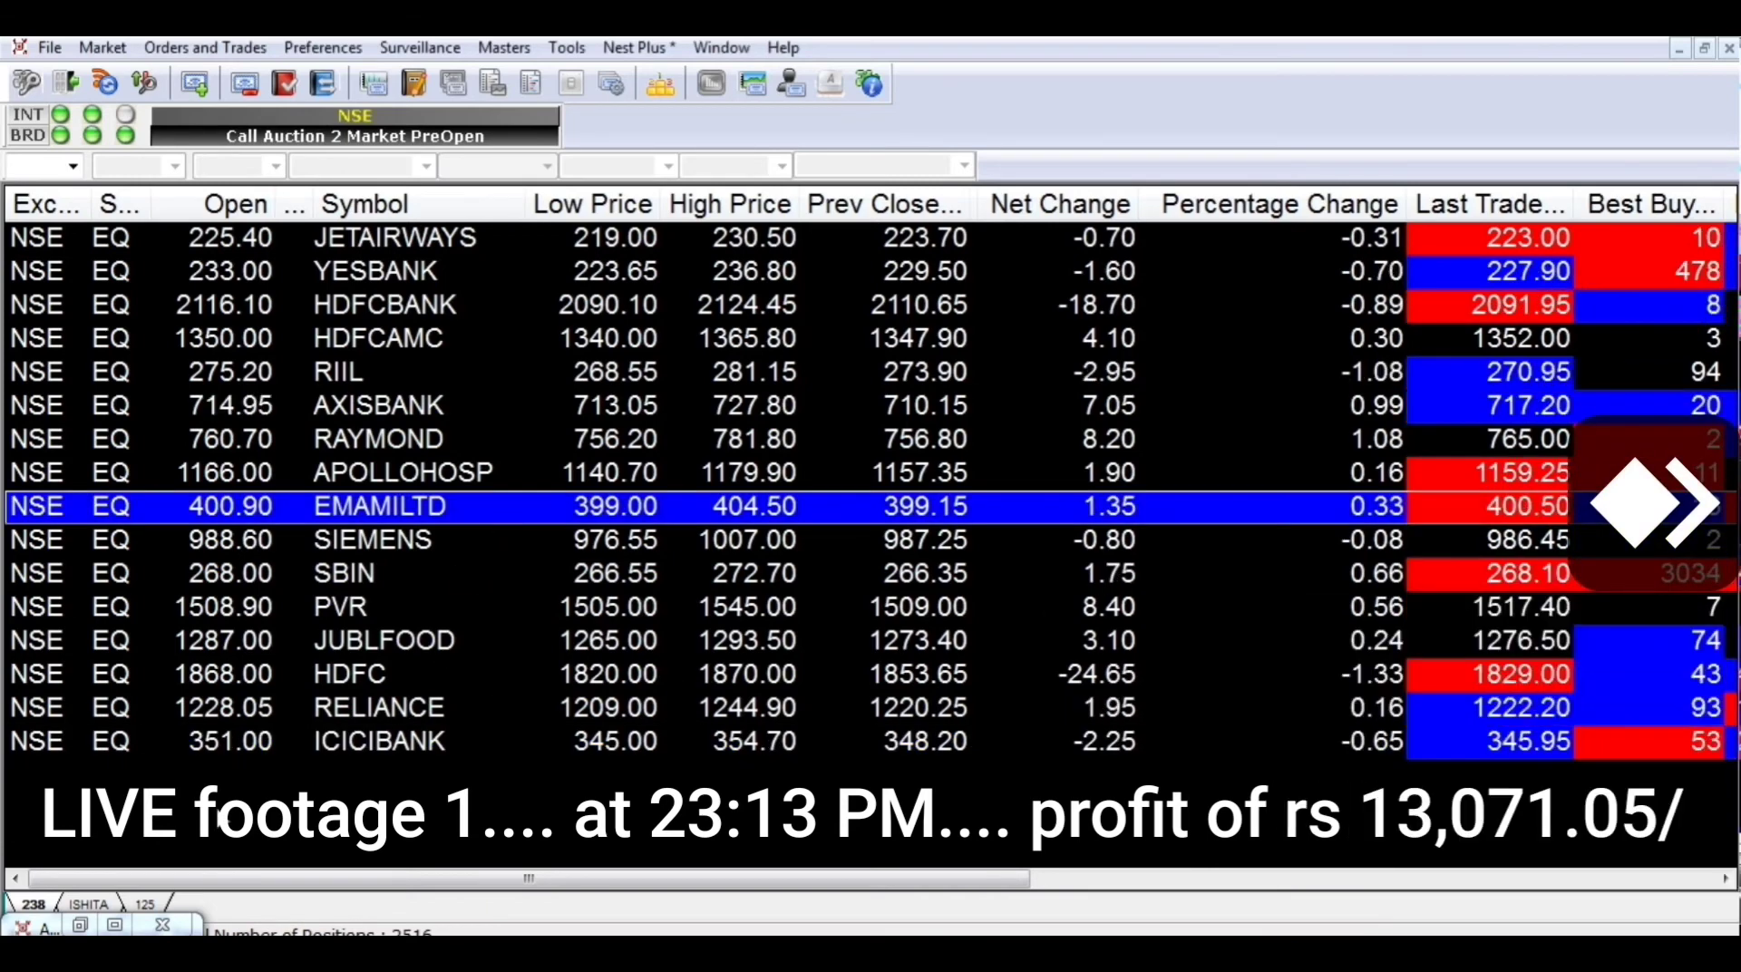
{"action": "left_click", "coordinate": [80, 925]}
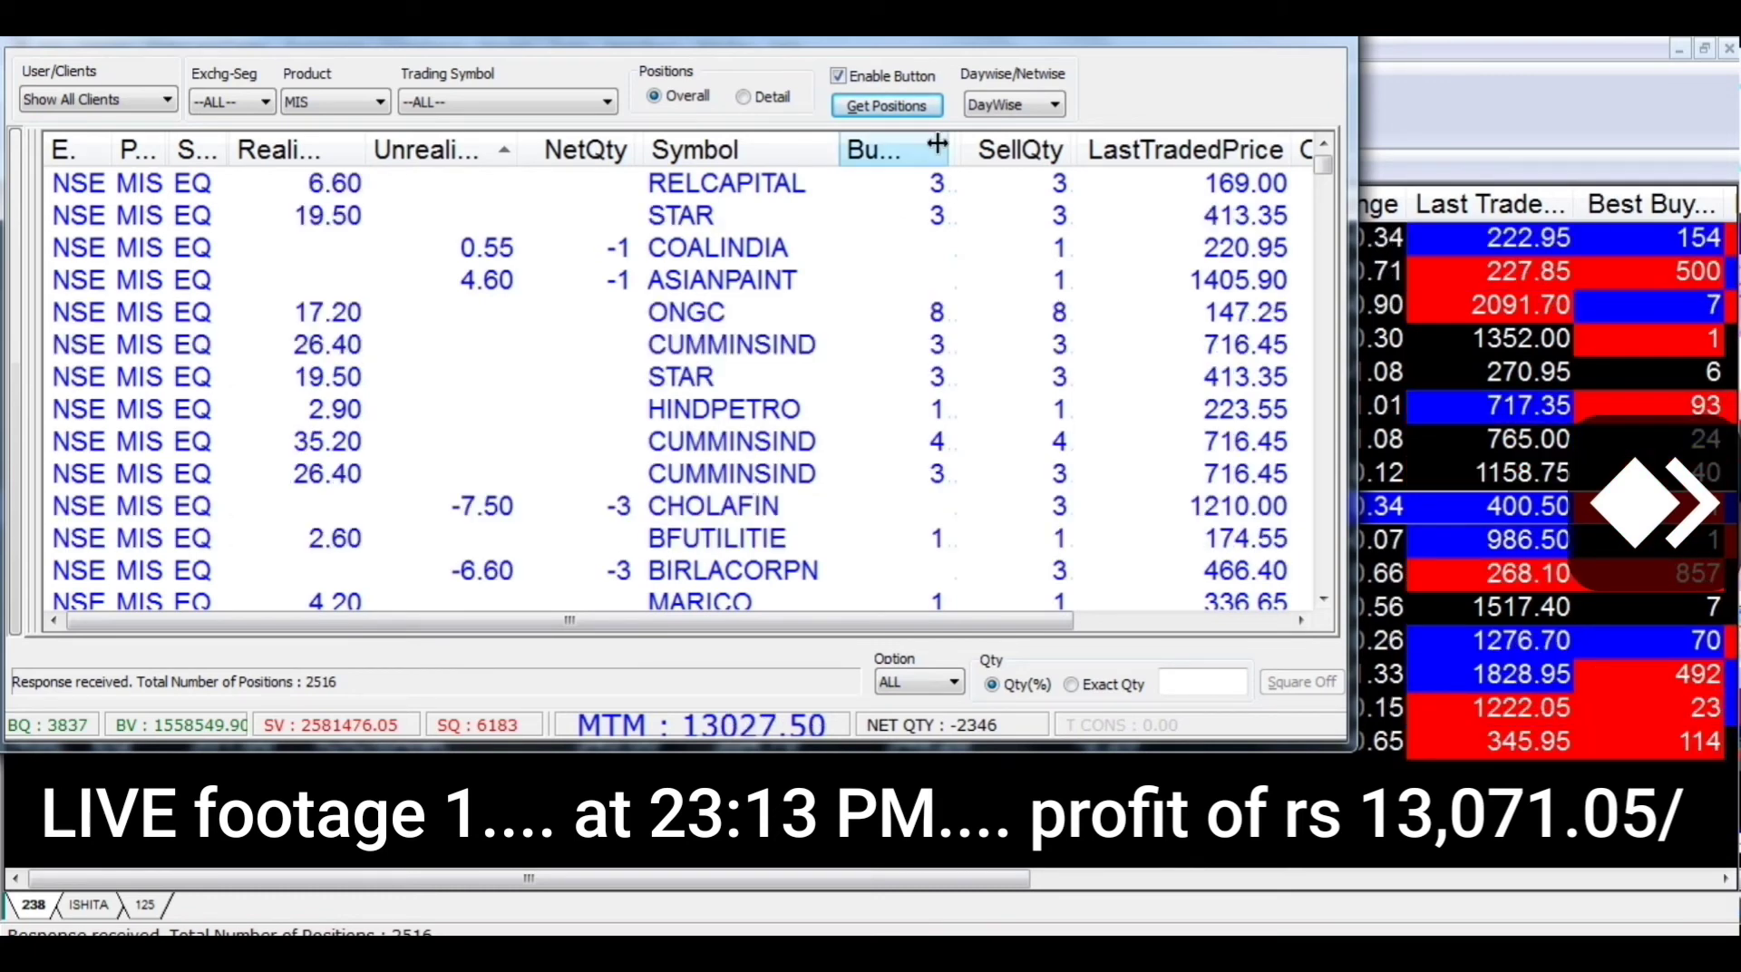
Step: Update positions with Get Positions to MTM 13071.05, then minimise the Net Position window
{"action": "left_click", "coordinate": [884, 105]}
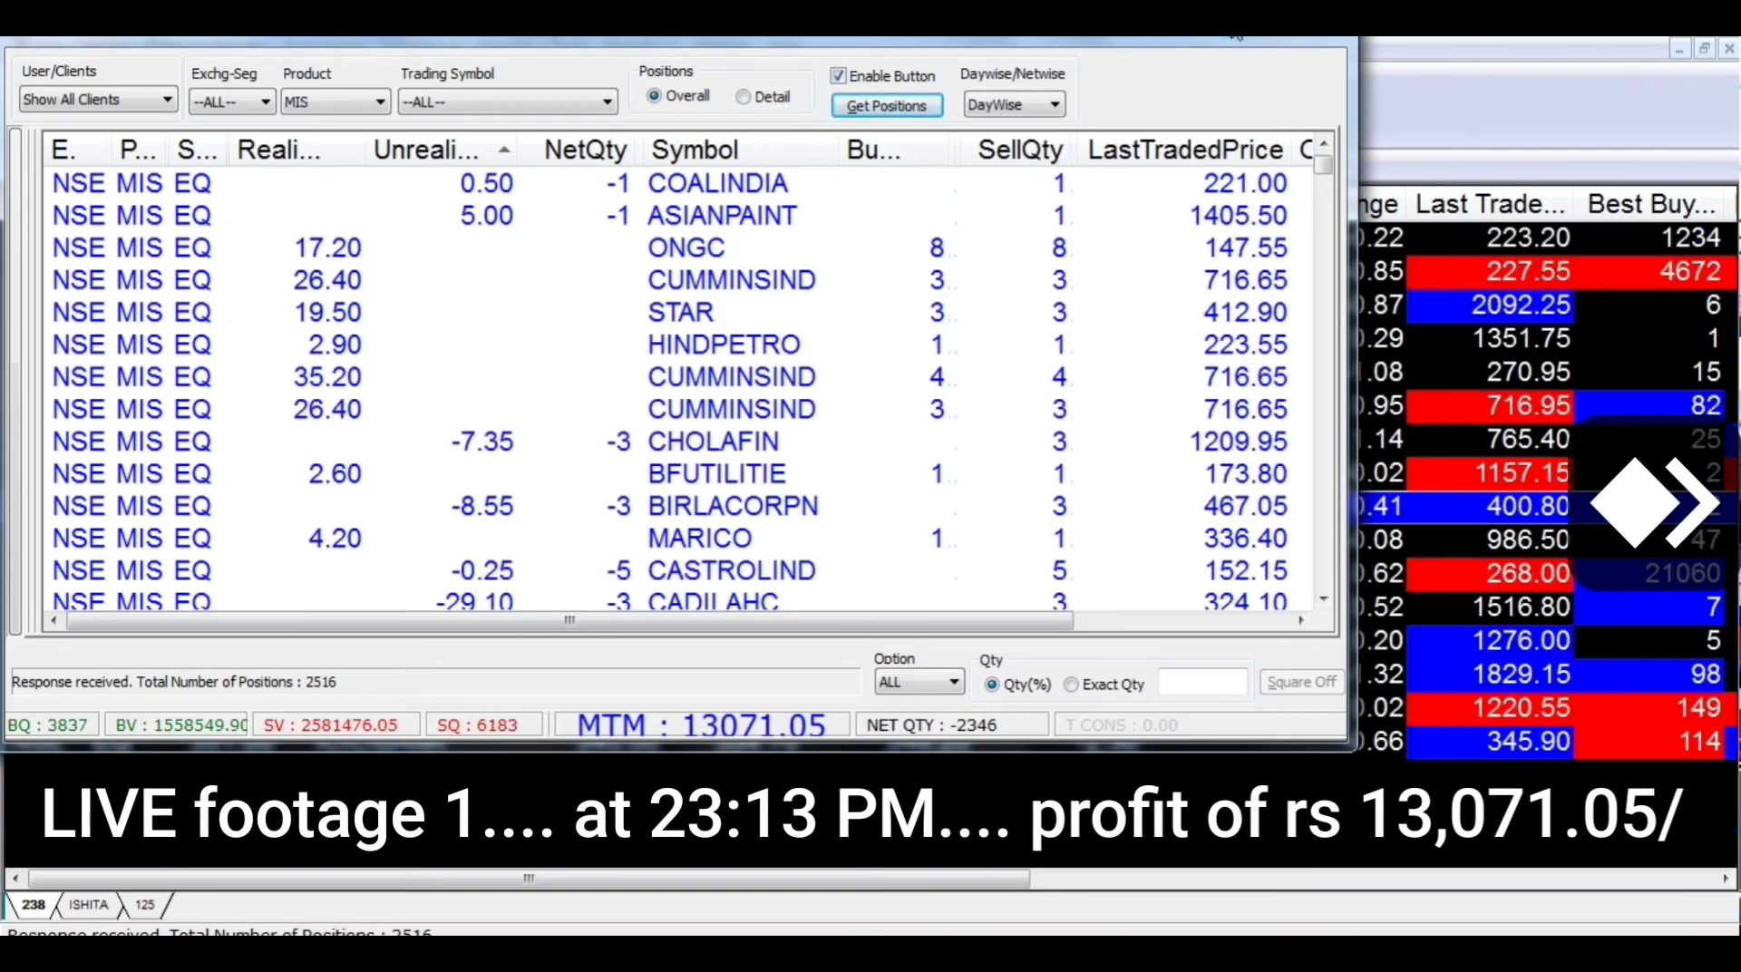
{"action": "left_click", "coordinate": [1279, 27]}
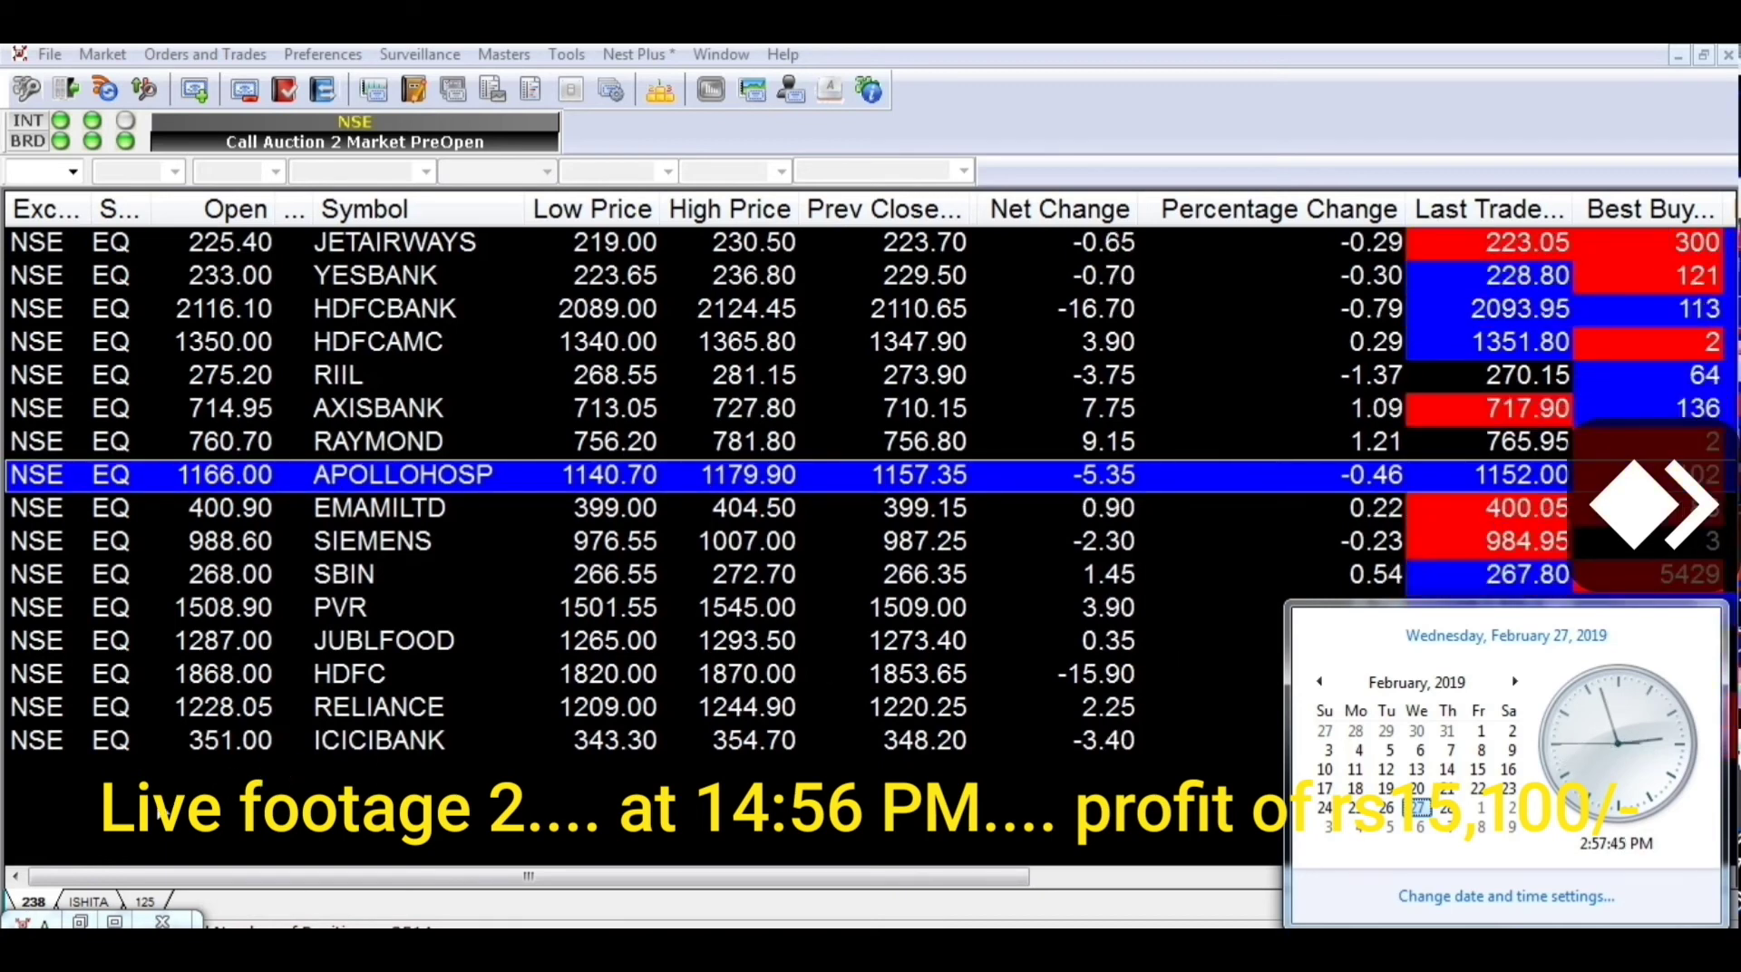
Step: Reopen Net Position, update MTM to 15100.00, then close it to the closed-session market watch
{"action": "left_click", "coordinate": [86, 921]}
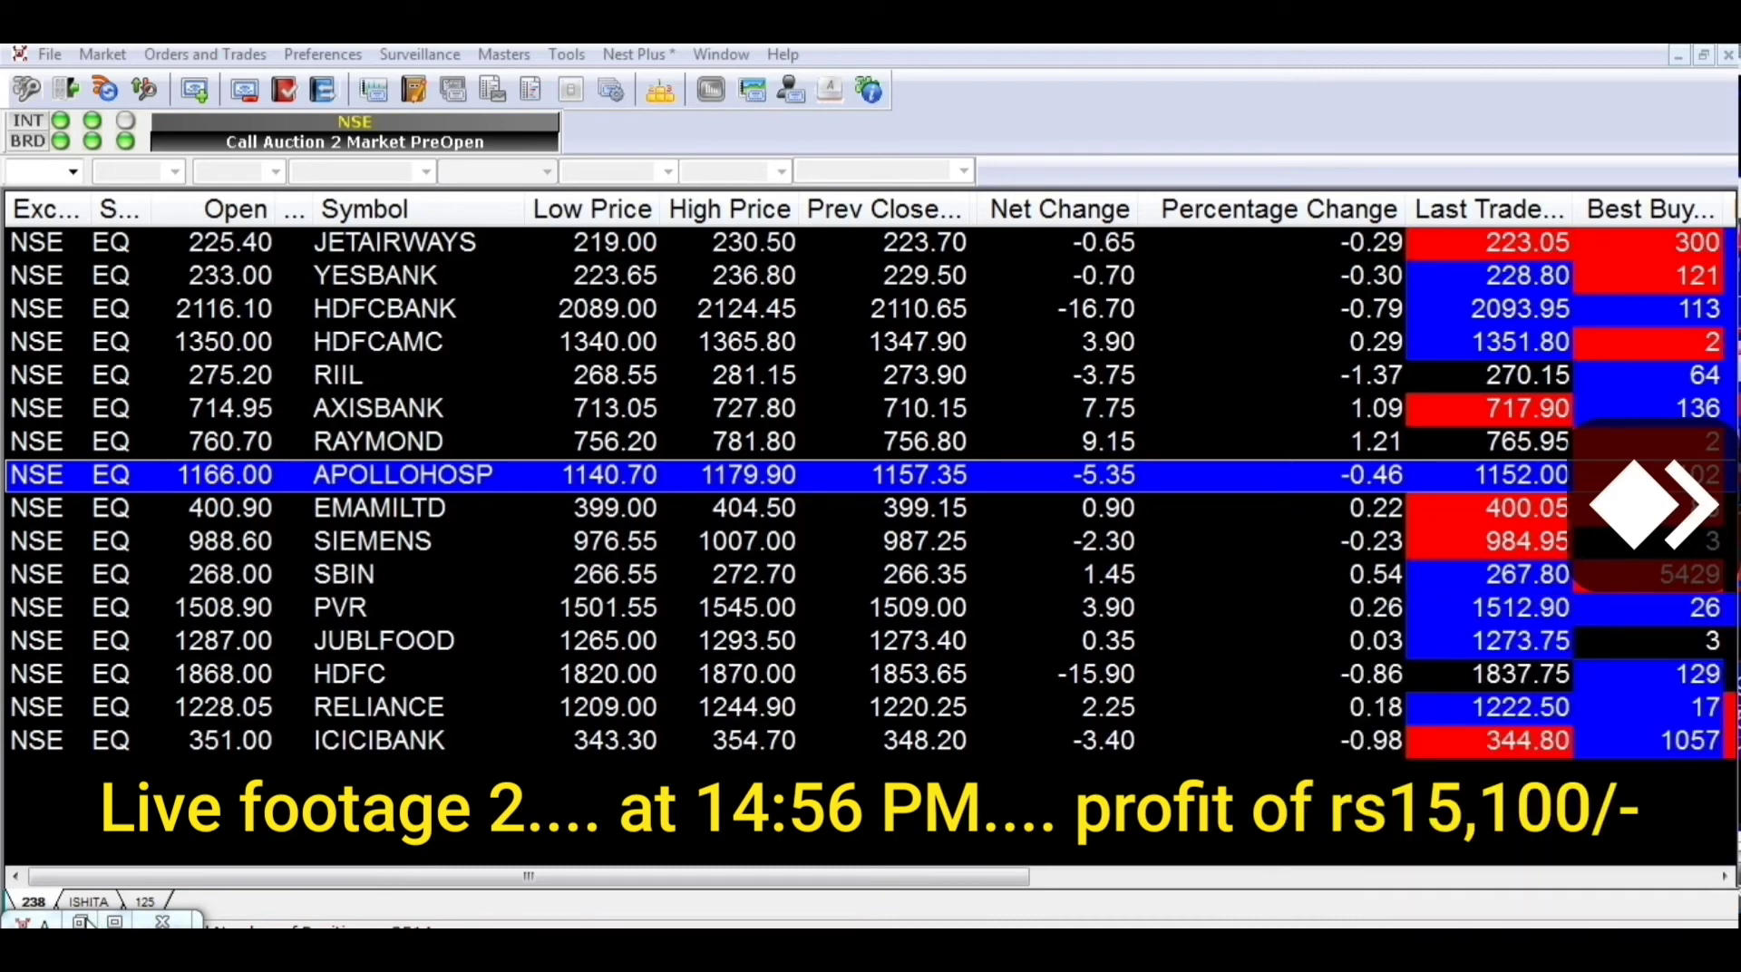
{"action": "left_click", "coordinate": [84, 921]}
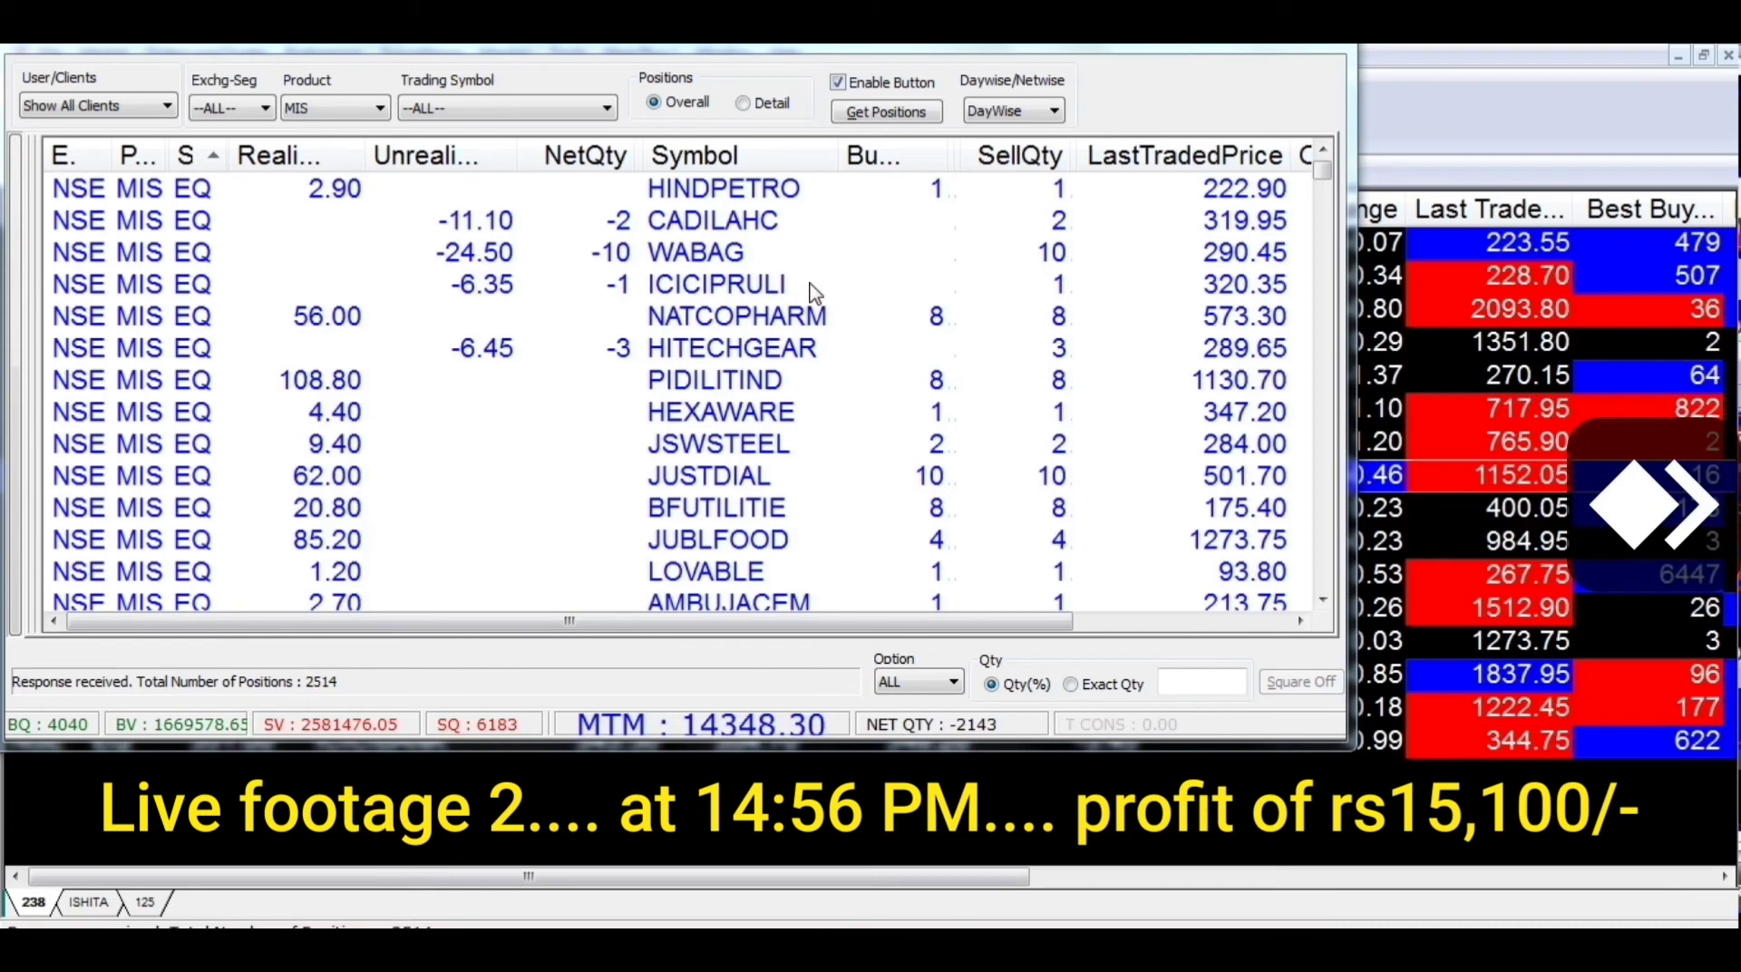
{"action": "left_click", "coordinate": [884, 113]}
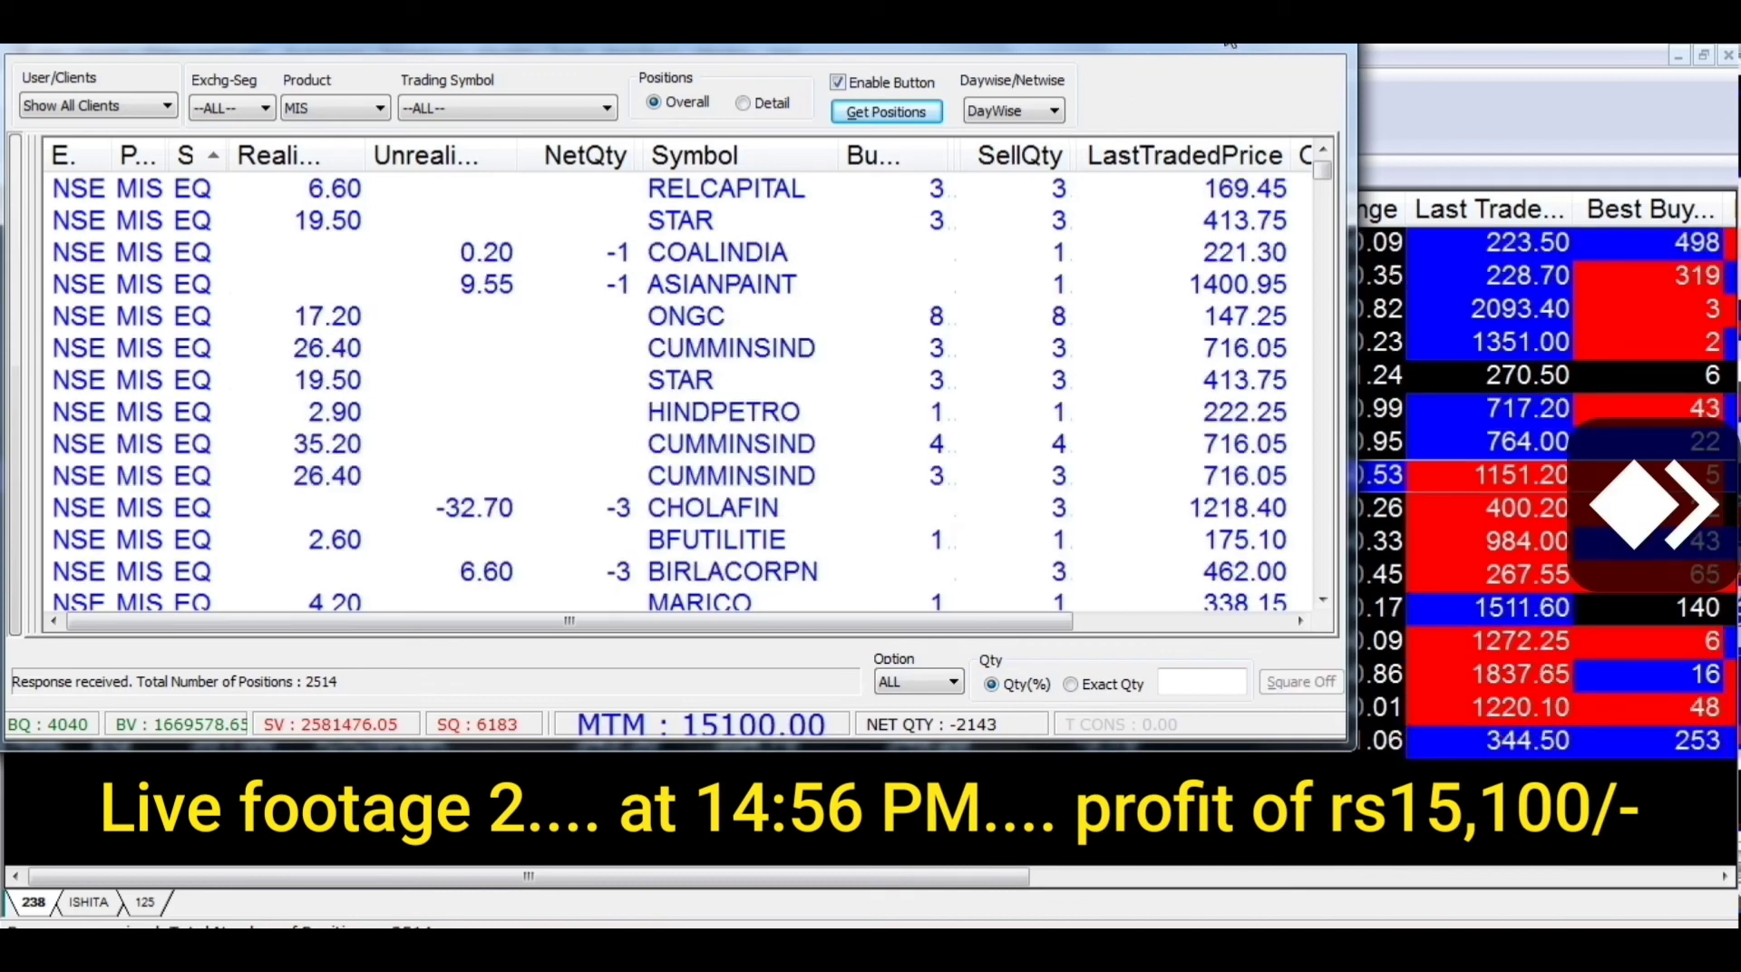
{"action": "key", "text": "Escape"}
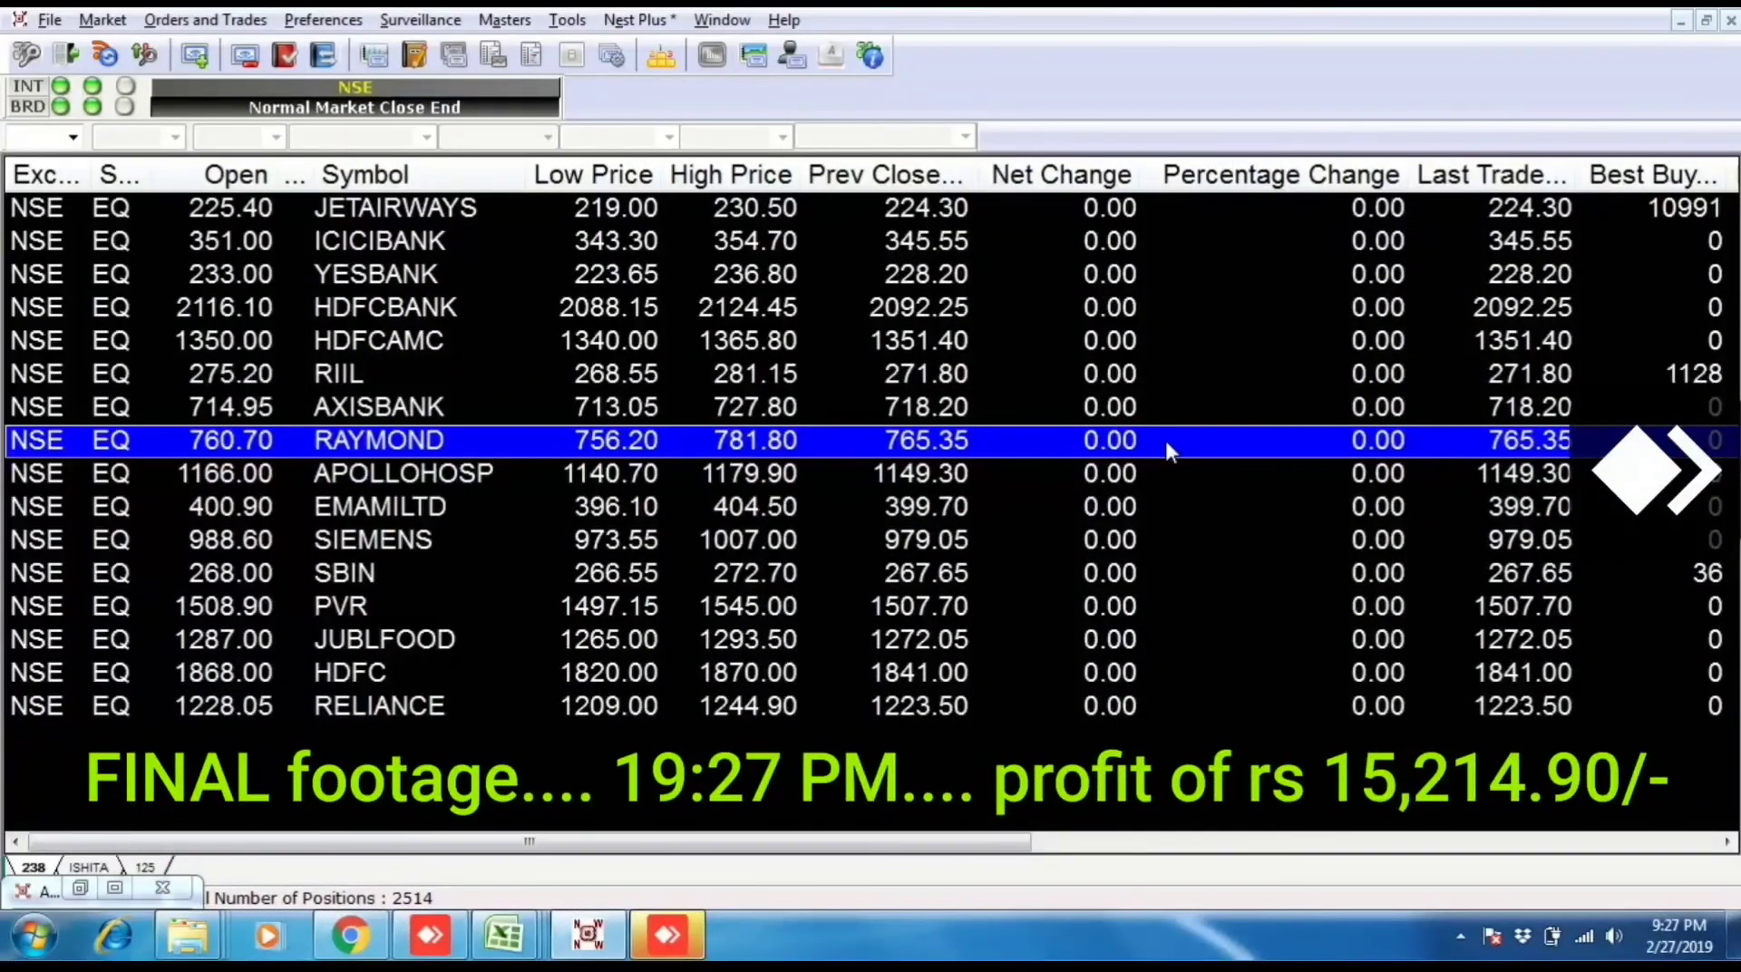
Step: Restore Net Position and refresh it, showing MTM 15214.90 across 2514 intraday positions
{"action": "left_click", "coordinate": [1673, 948]}
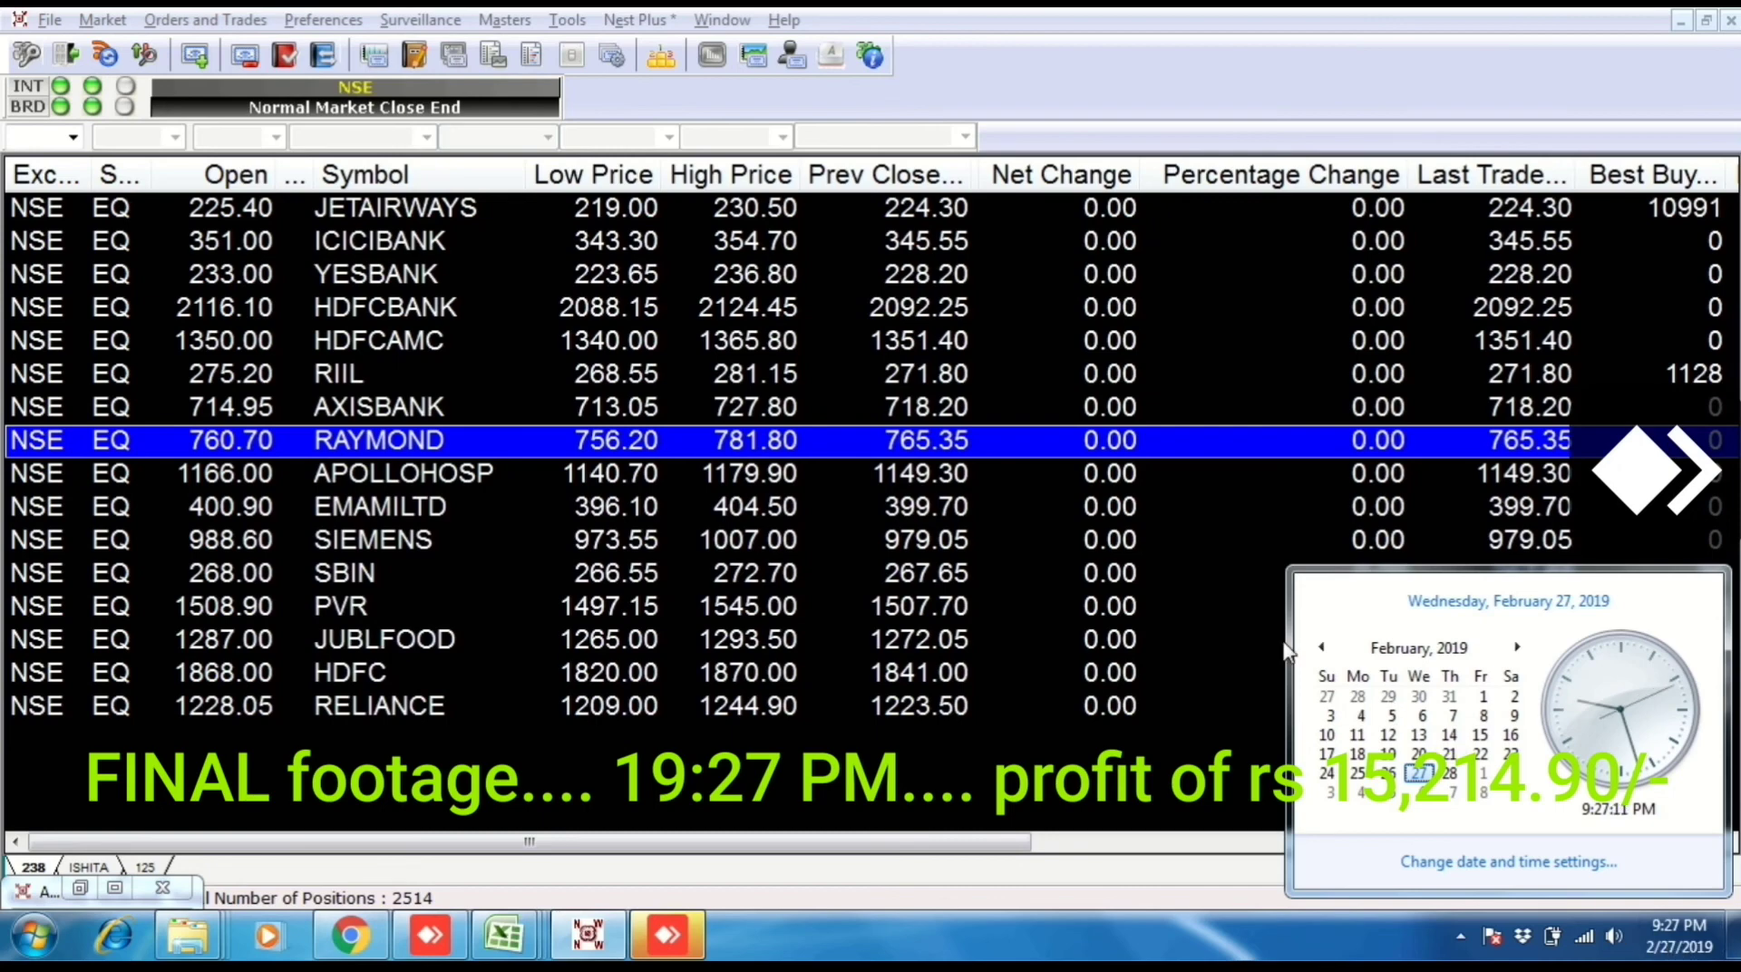
{"action": "left_click", "coordinate": [80, 888]}
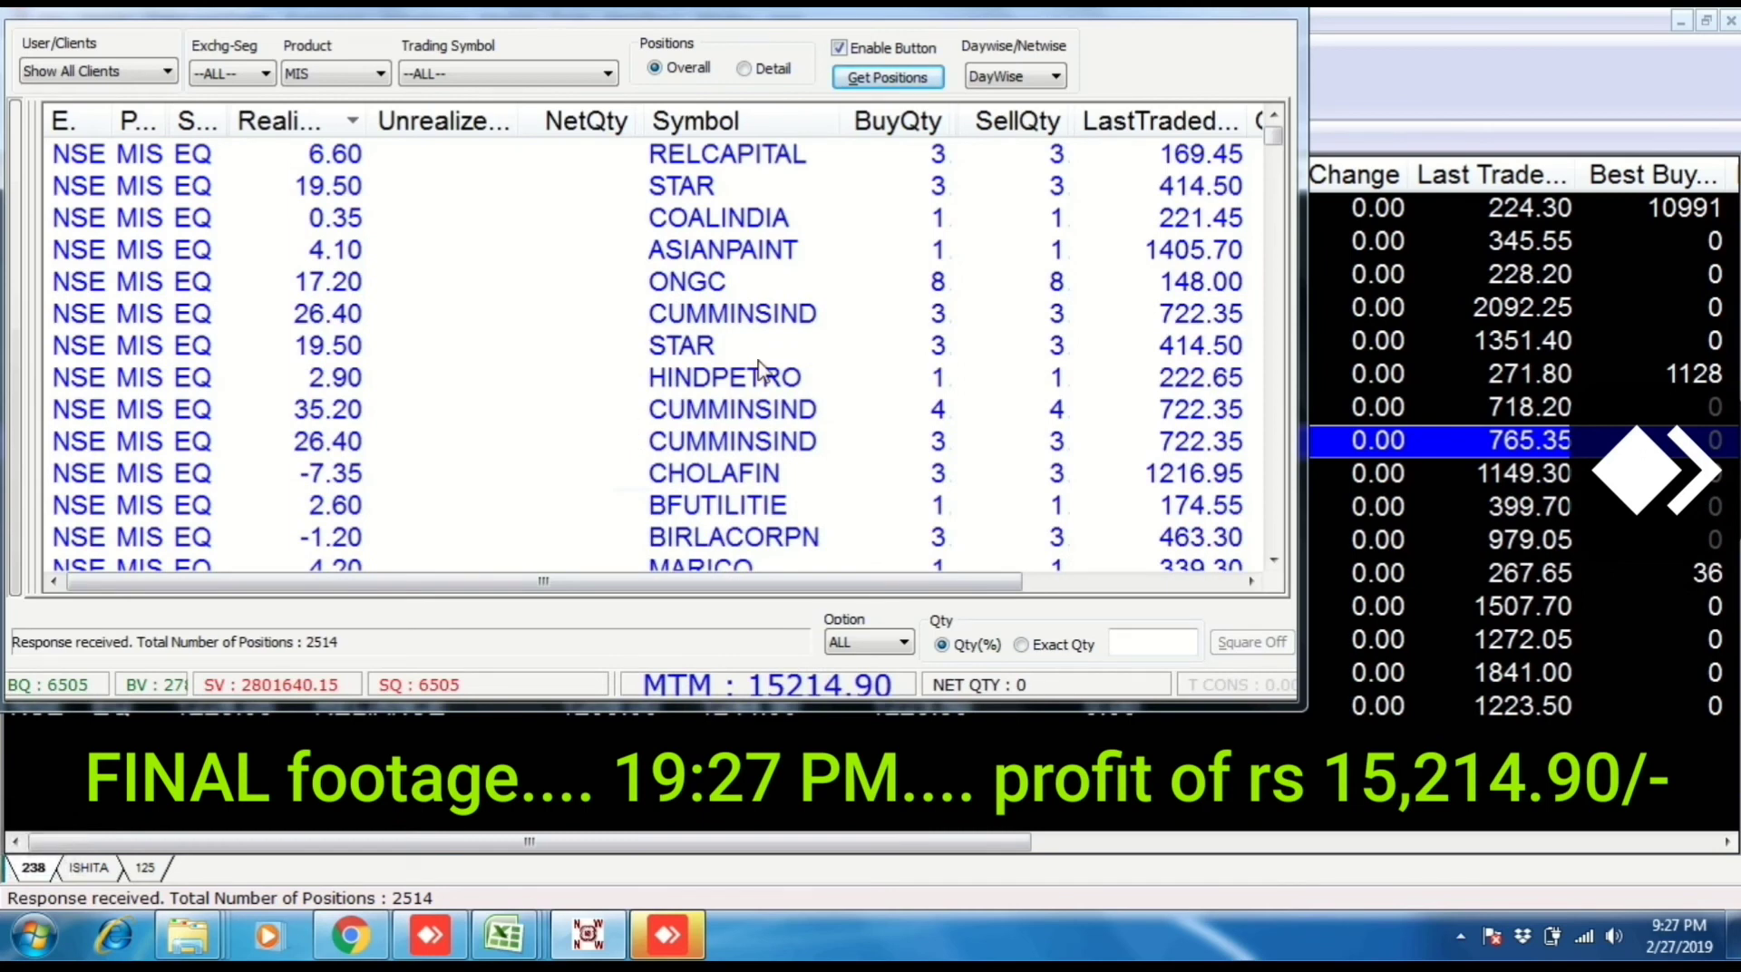
{"action": "left_click", "coordinate": [902, 79]}
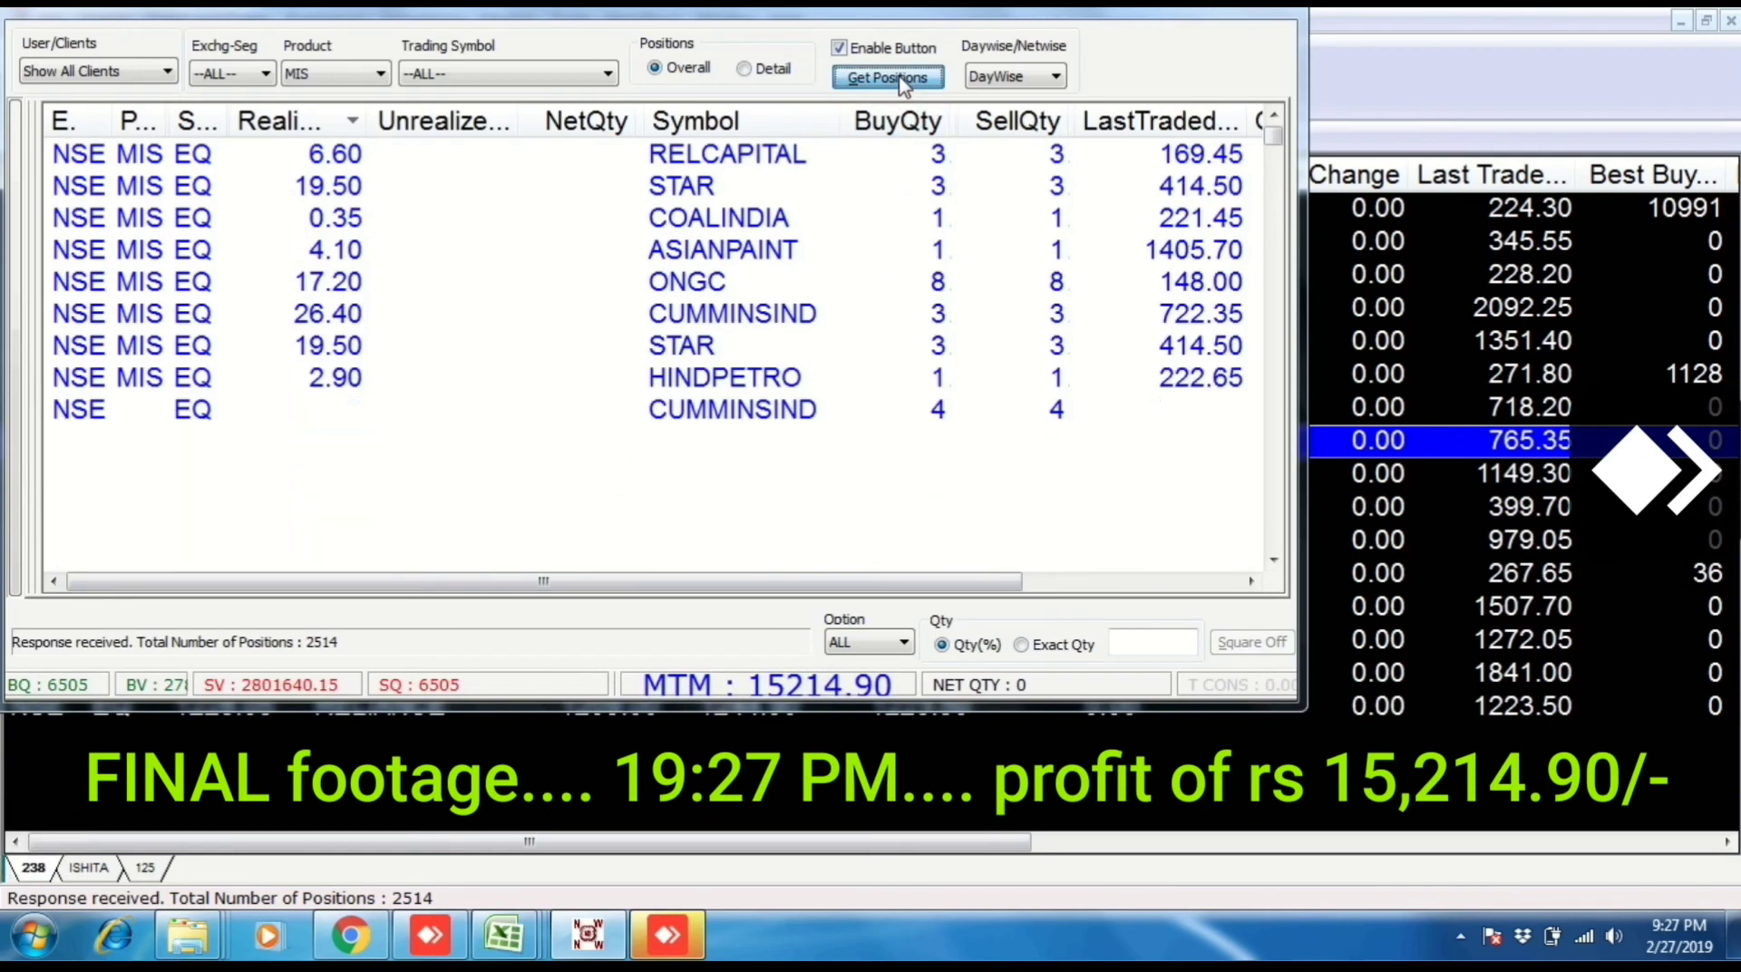
{"action": "left_click", "coordinate": [902, 79]}
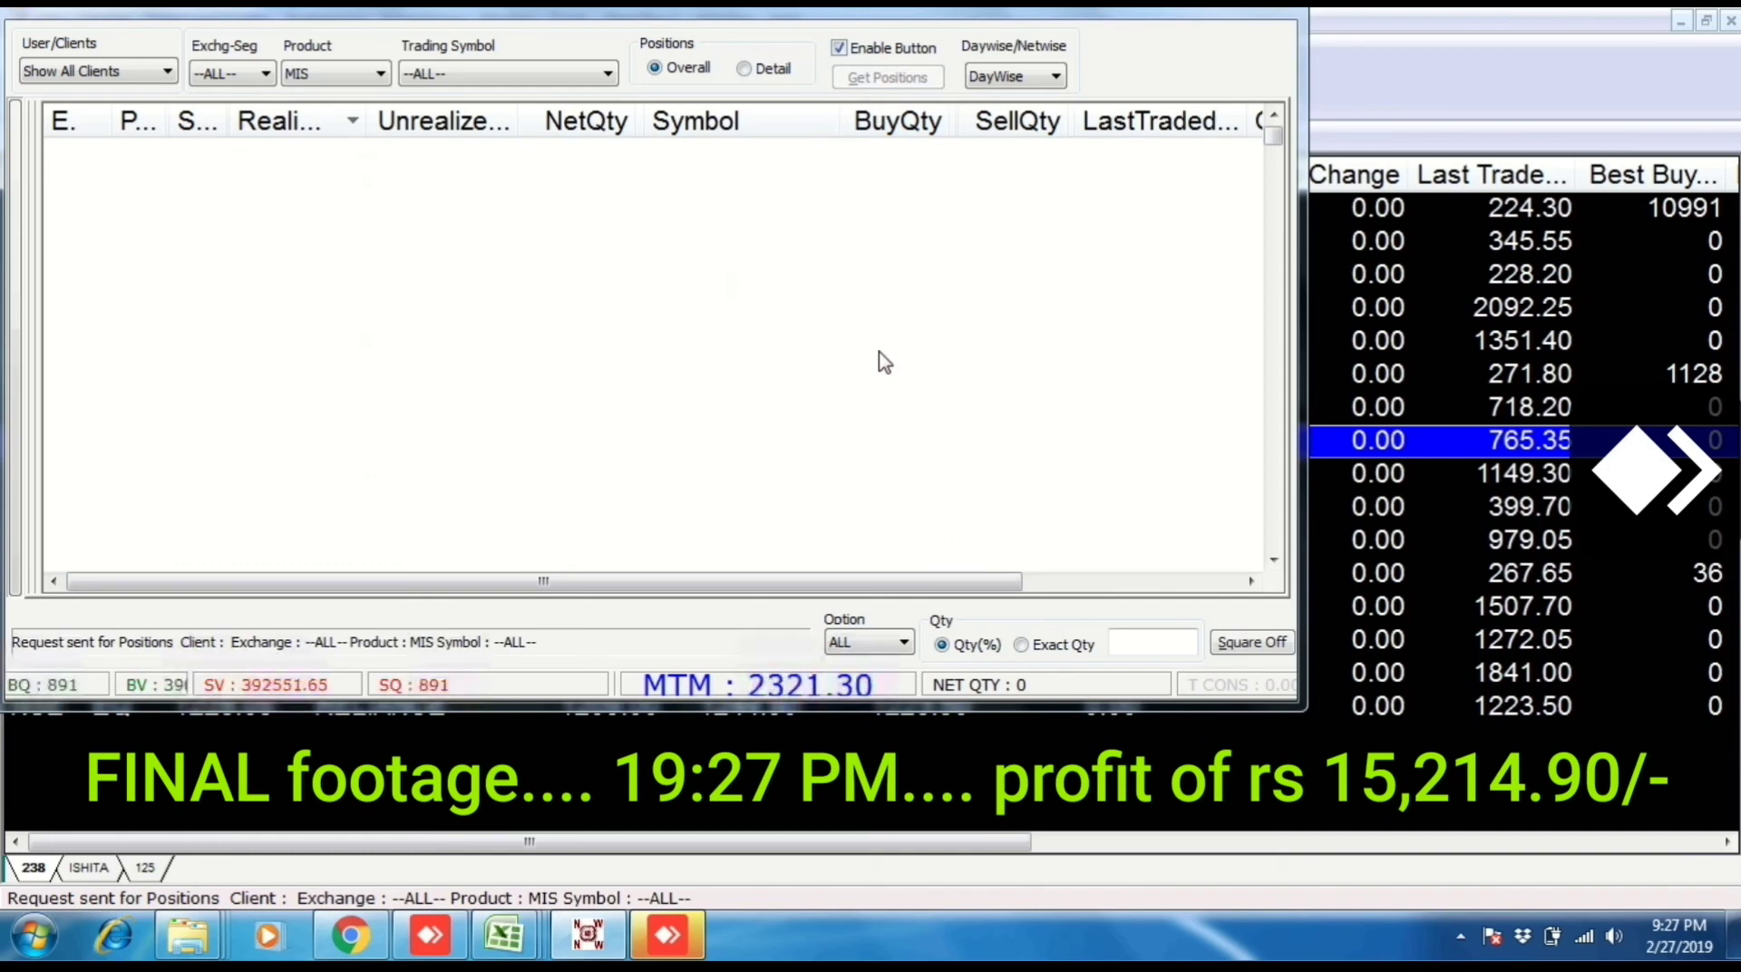